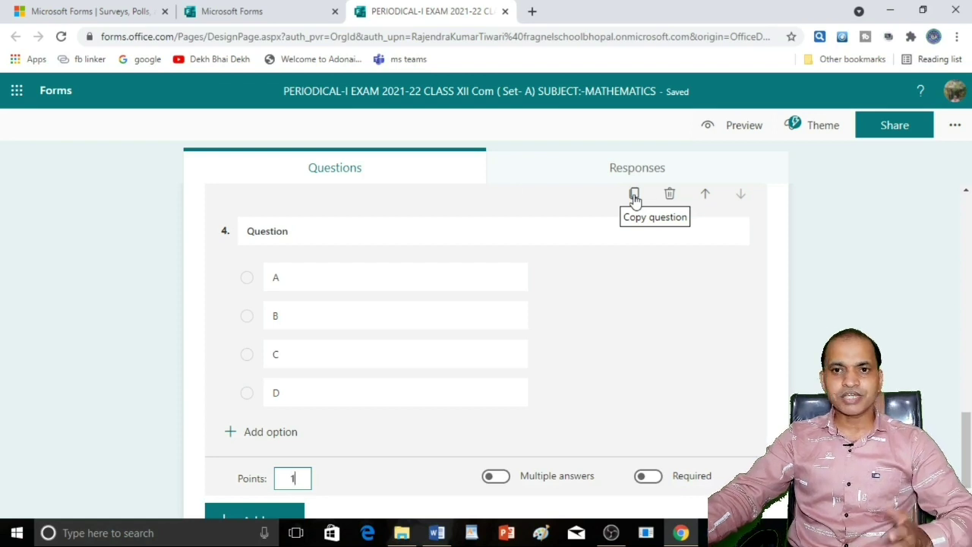
# - Duplicate question 4, with its options A to D and 1 point, ten times so the section runs through question 14
pyautogui.click(635, 196)
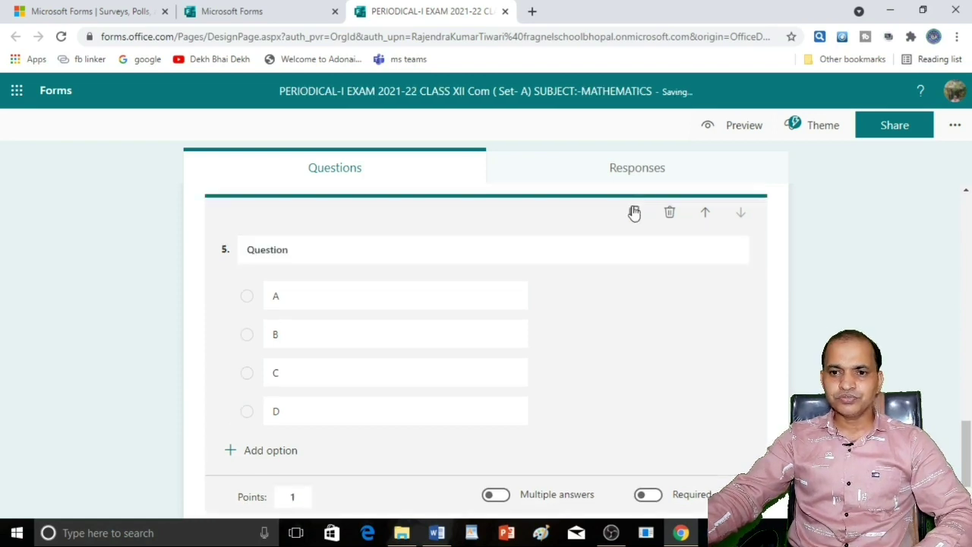
pyautogui.click(635, 215)
pyautogui.click(634, 214)
pyautogui.click(635, 214)
pyautogui.click(634, 214)
pyautogui.click(634, 214)
pyautogui.click(635, 214)
pyautogui.click(634, 214)
pyautogui.click(635, 214)
pyautogui.click(635, 214)
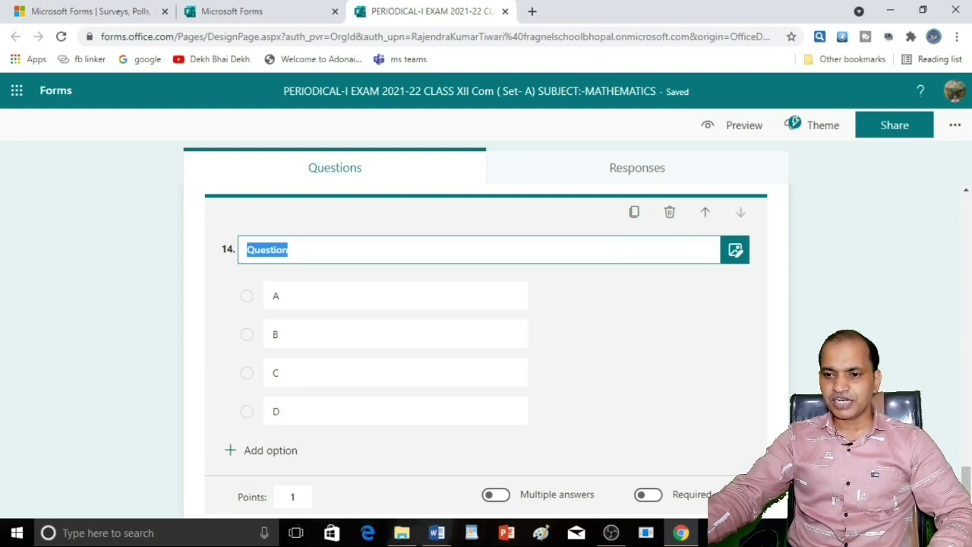
# - Open question 4 for editing, switch to the Word exam paper and copy Section A's Q1 text with its four options
pyautogui.moveTo(966, 486); pyautogui.dragTo(945, 286)
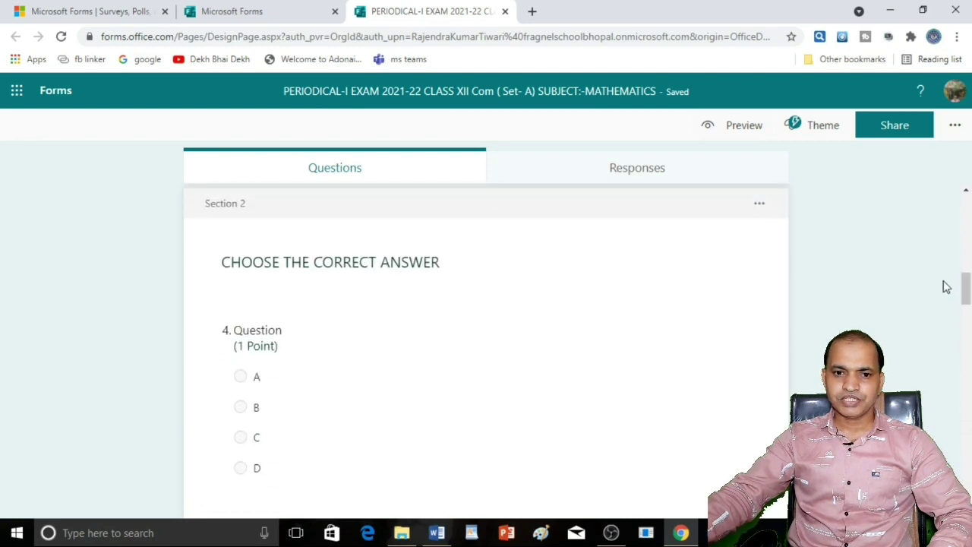
pyautogui.click(318, 394)
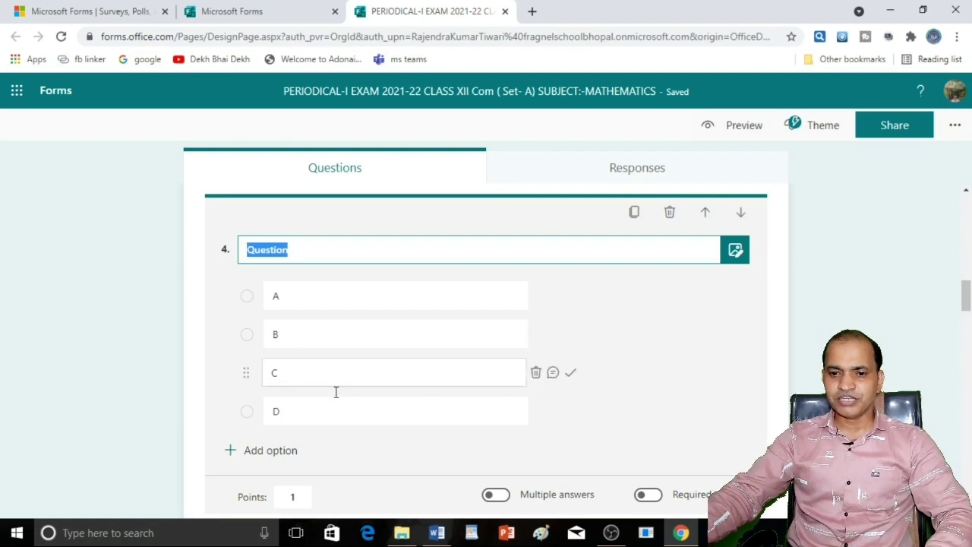
pyautogui.click(436, 533)
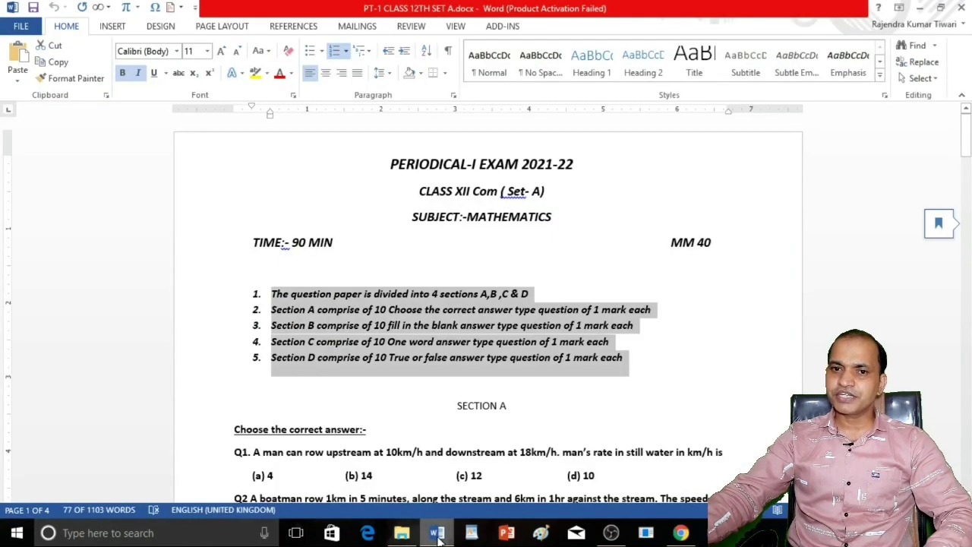
pyautogui.click(676, 343)
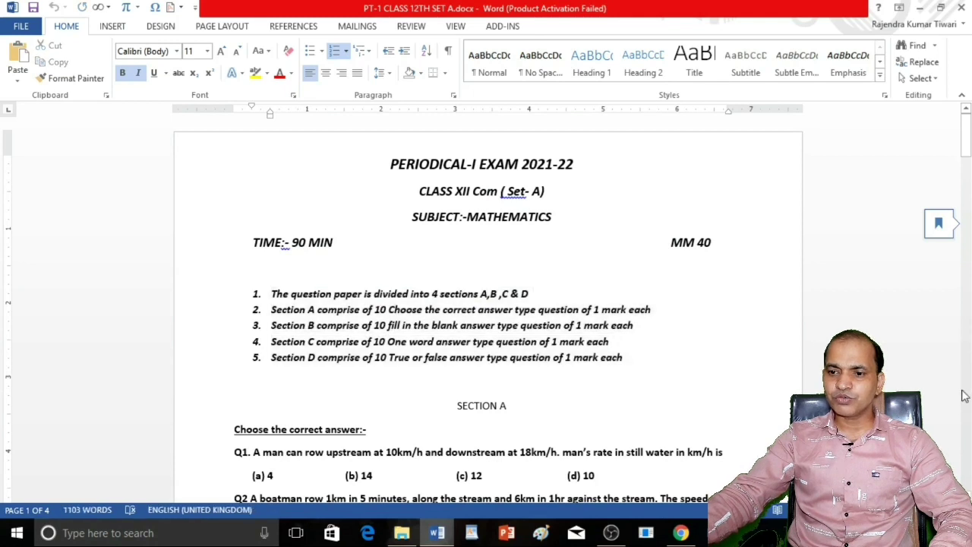
pyautogui.scroll(-1, 721, 456)
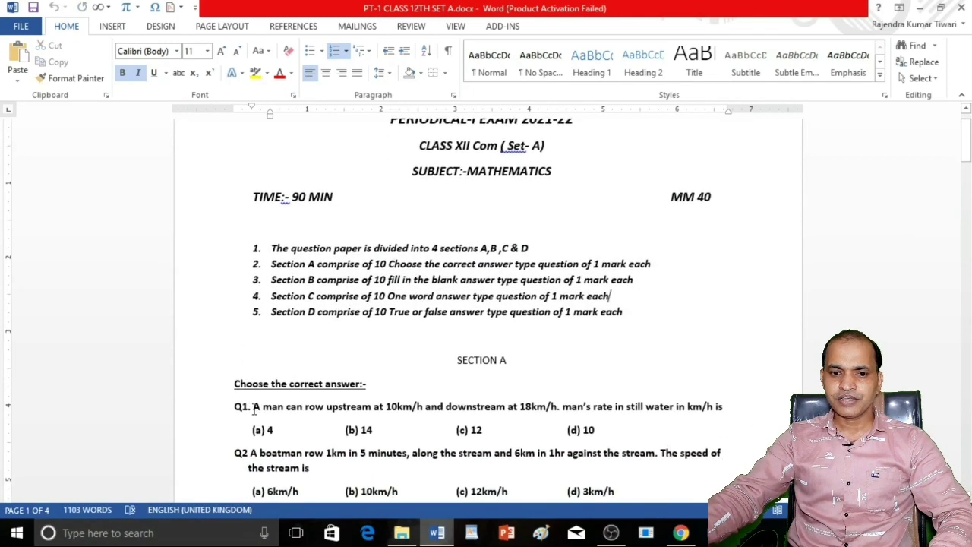
pyautogui.moveTo(254, 407); pyautogui.dragTo(638, 431)
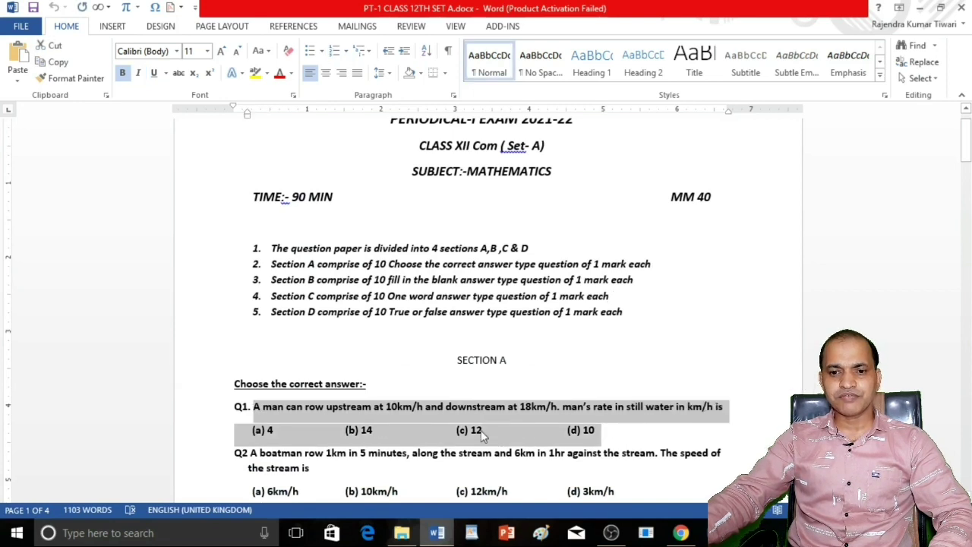
pyautogui.rightClick(481, 433)
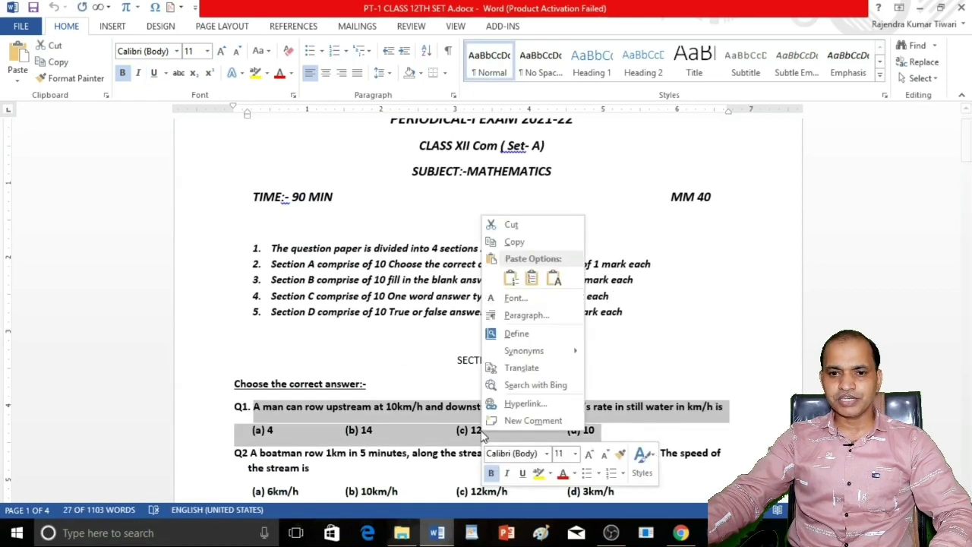
pyautogui.click(514, 243)
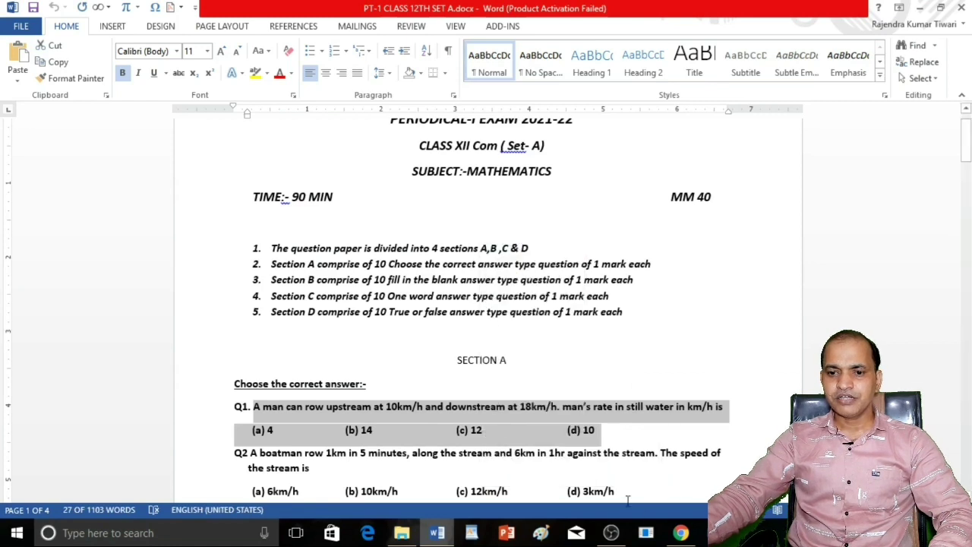
# - Back in Forms, replace question 4's placeholder with the copied question, remove the trailing blank line, and mark option B as the correct answer
pyautogui.click(681, 534)
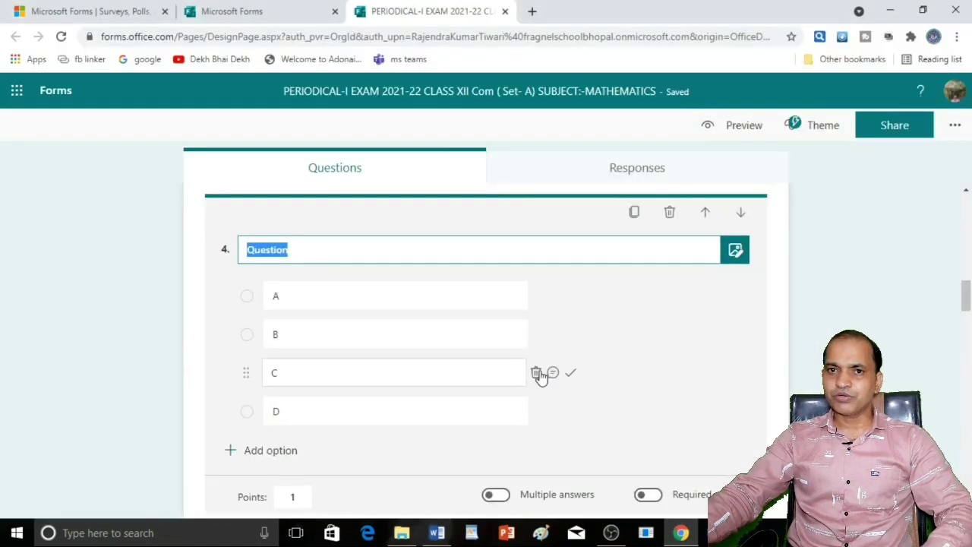
pyautogui.rightClick(264, 245)
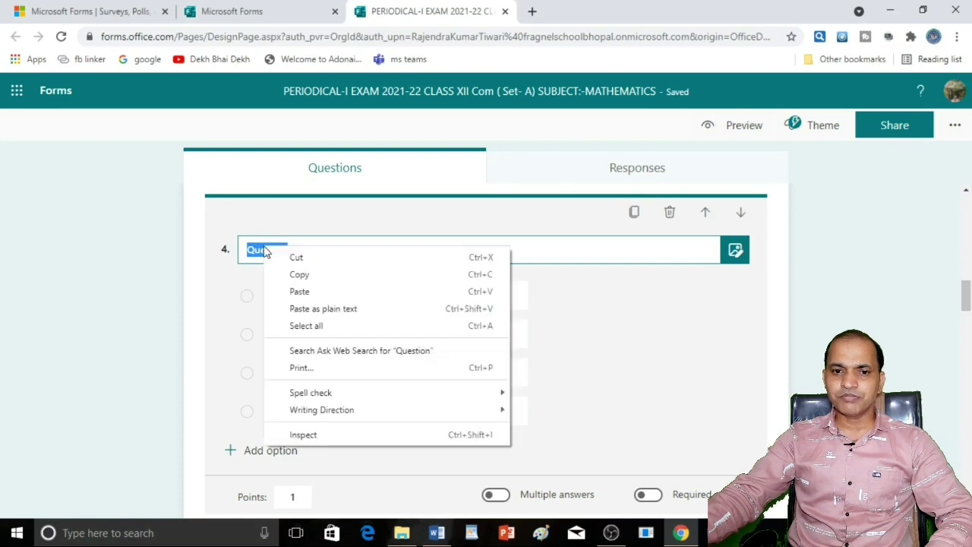
pyautogui.click(299, 291)
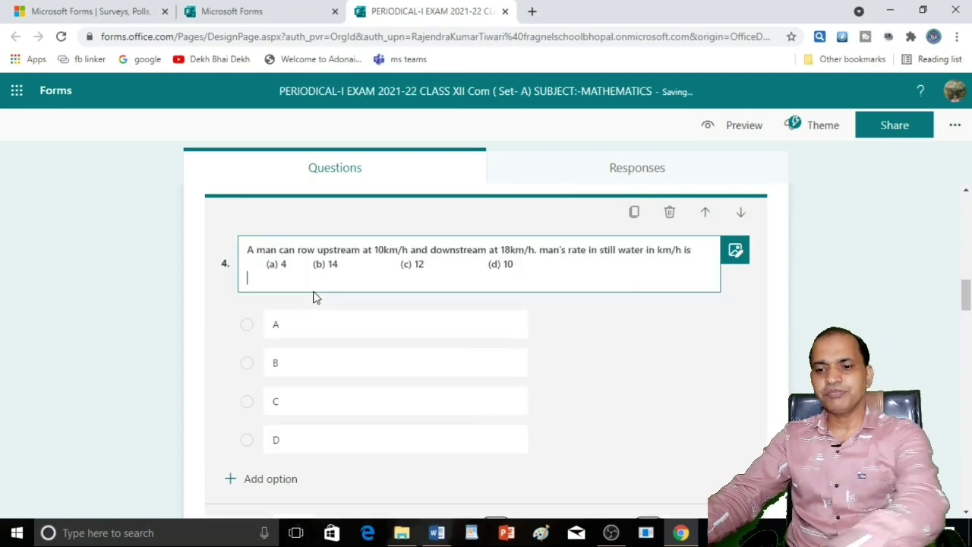
pyautogui.press('BackSpace')
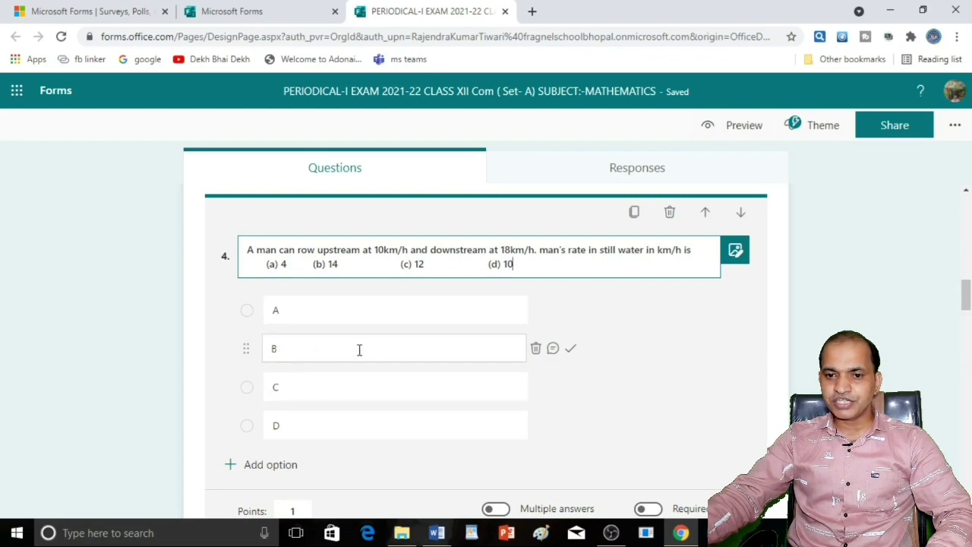
pyautogui.click(570, 350)
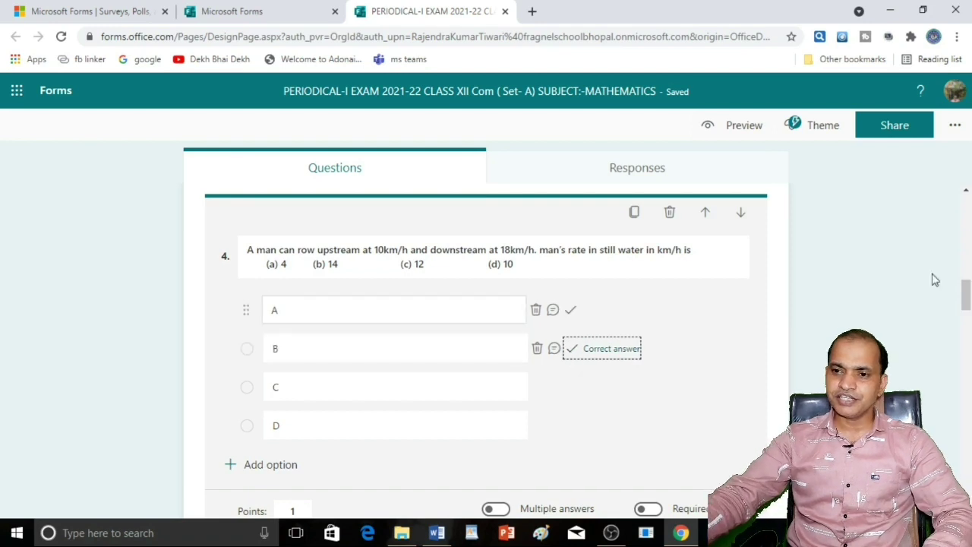
# - Add a new section after question 14 and title it FILL IN THE BLANKS
pyautogui.moveTo(968, 296); pyautogui.dragTo(967, 483)
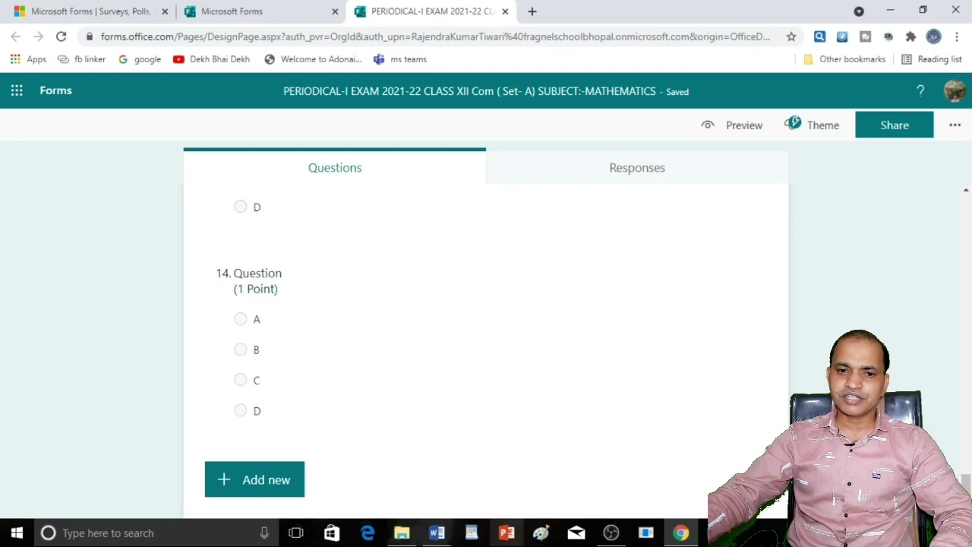
pyautogui.click(233, 486)
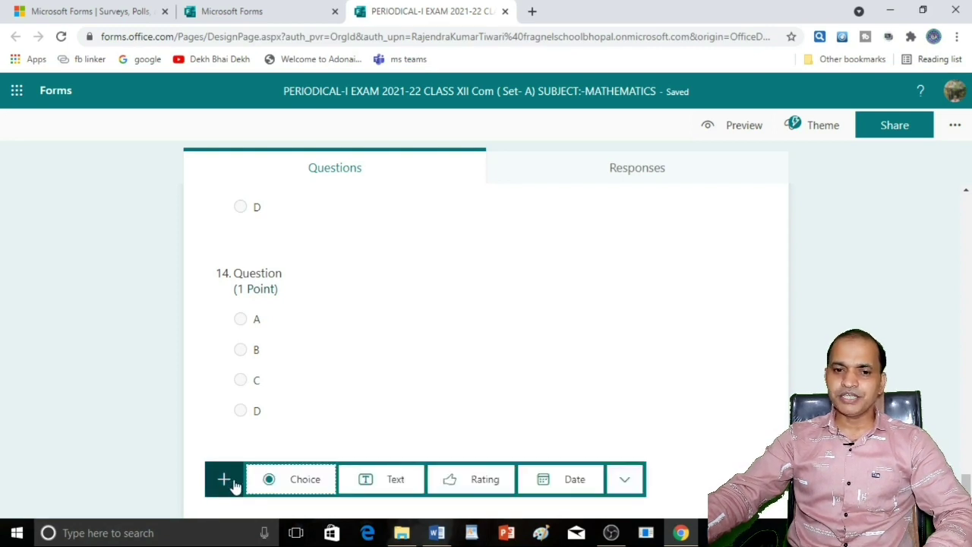
pyautogui.click(624, 489)
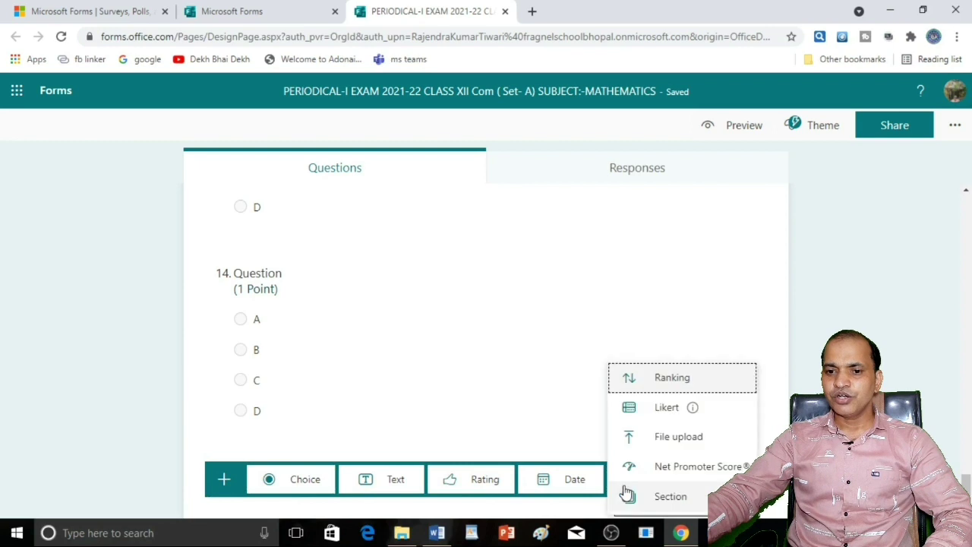
pyautogui.click(675, 501)
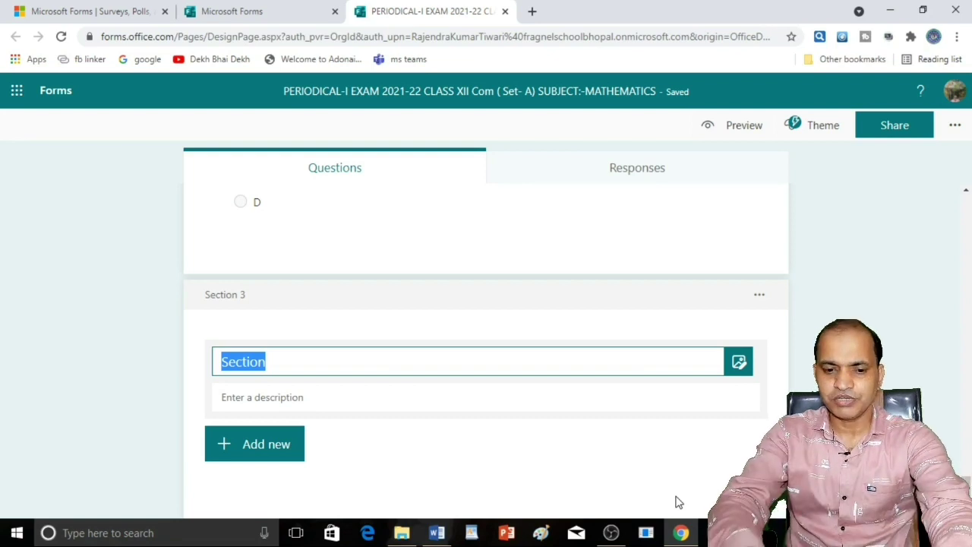
pyautogui.write('FILL IN THE BLANKS')
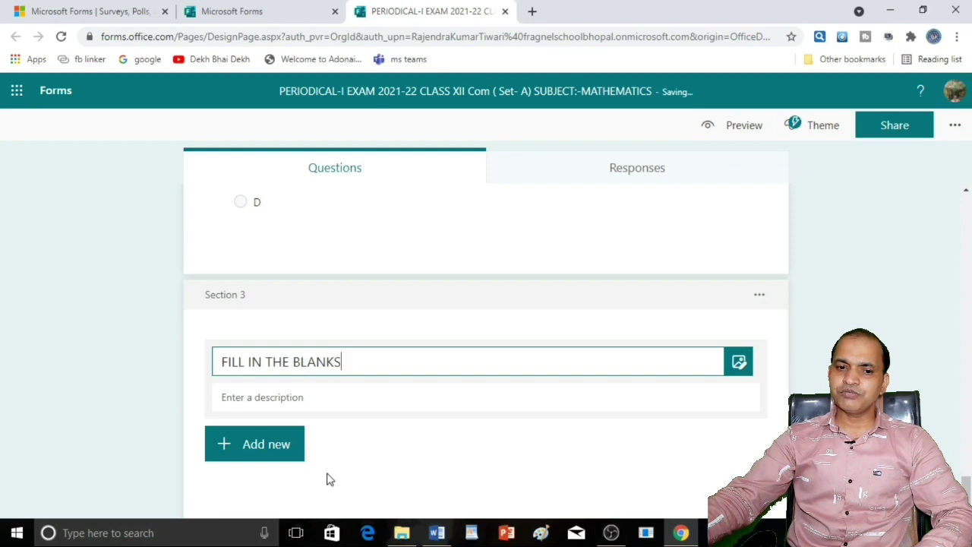
# - Add a choice question to the FILL IN THE BLANKS section with the four options A, B, C and D
pyautogui.click(245, 448)
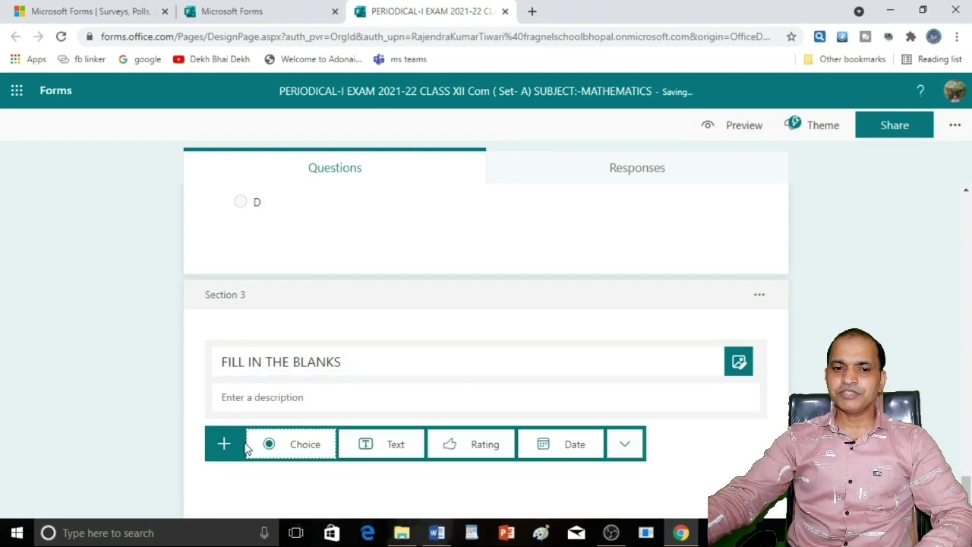
pyautogui.click(293, 448)
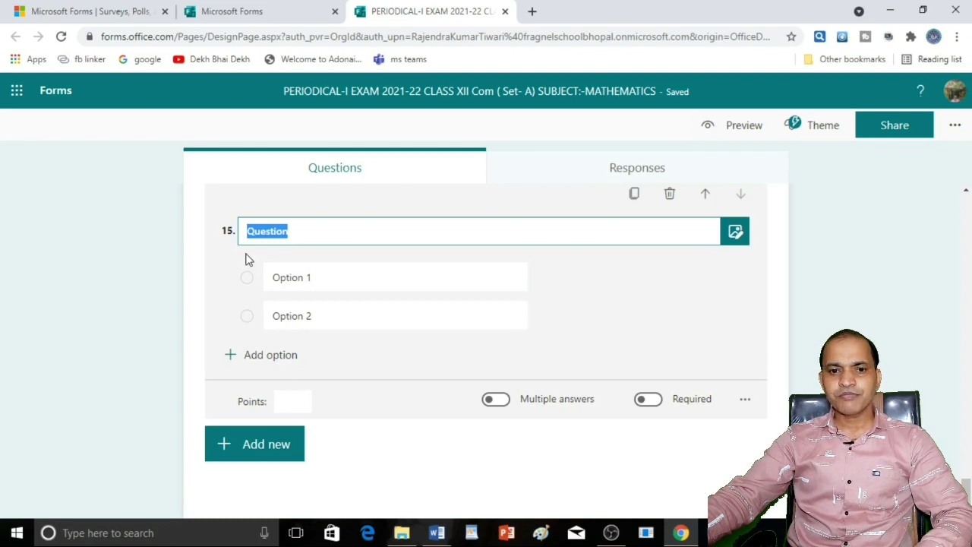
pyautogui.click(284, 280)
pyautogui.write('A')
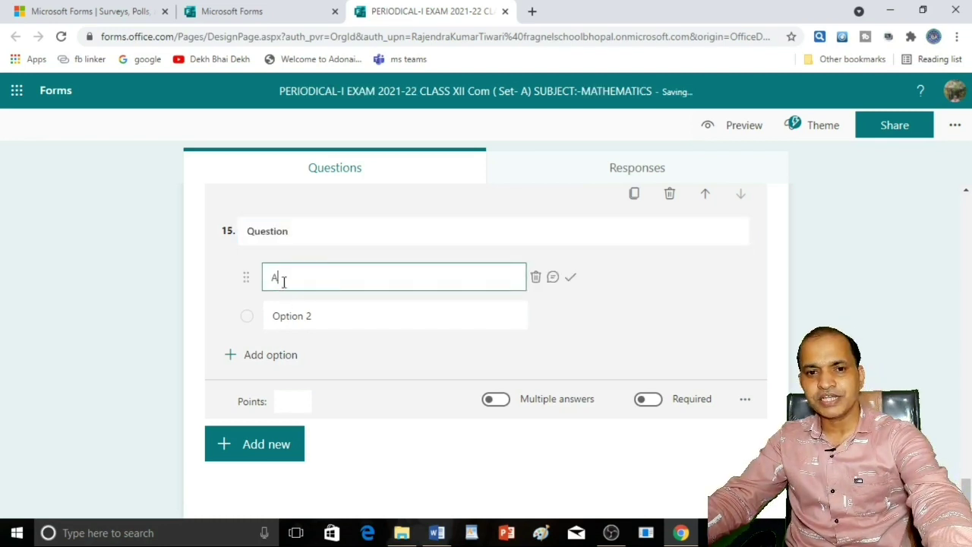
pyautogui.click(285, 320)
pyautogui.write('B')
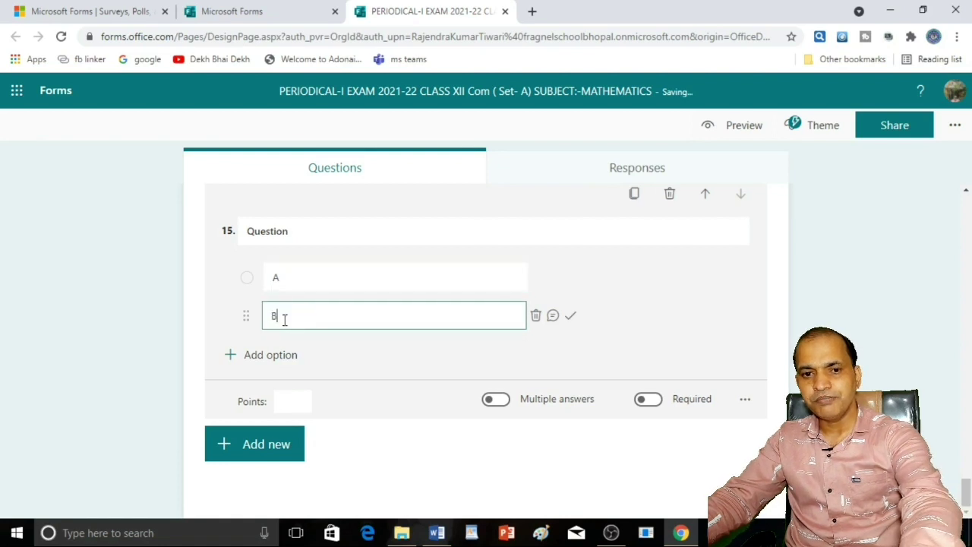
pyautogui.click(282, 354)
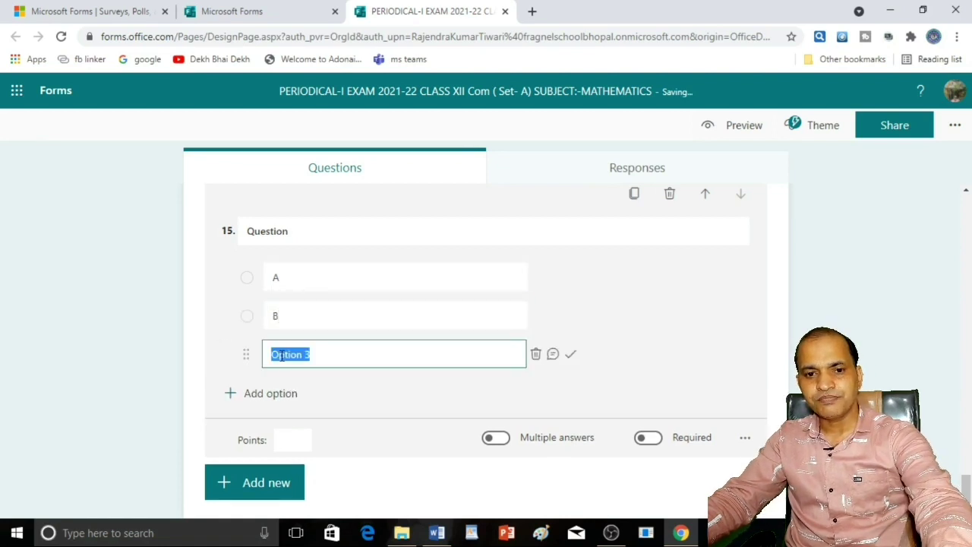
pyautogui.write('C')
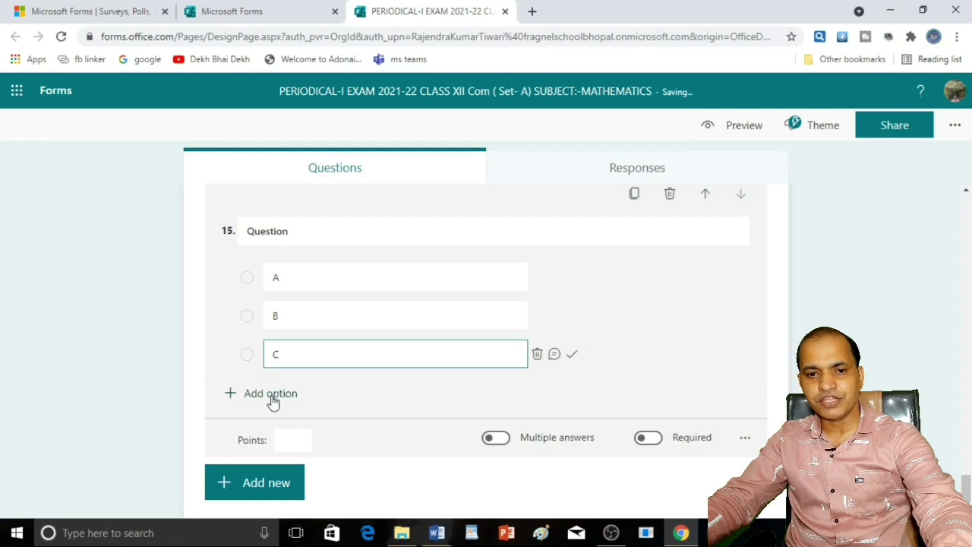
pyautogui.click(273, 393)
pyautogui.write('D')
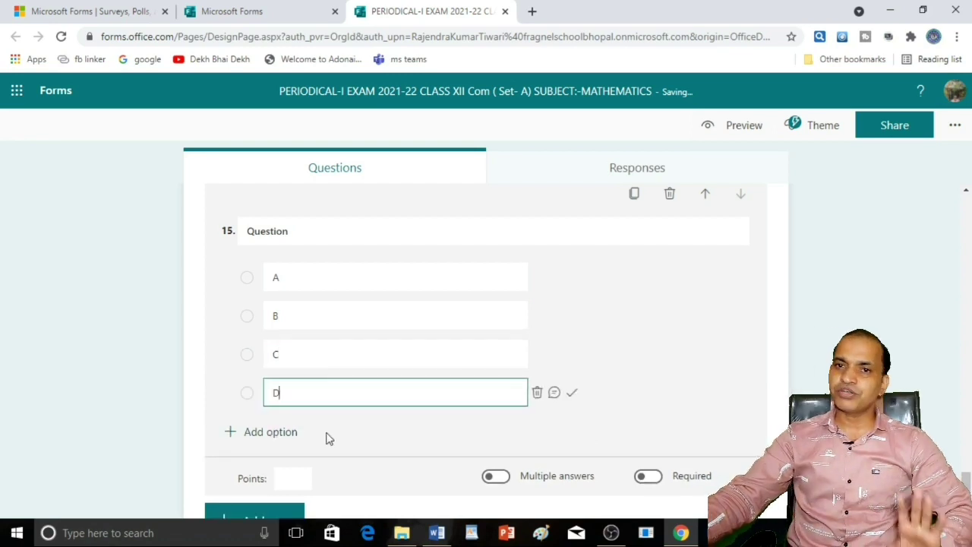
# - Set question 15 to 1 point and duplicate it nine times so the section runs through question 24
pyautogui.click(290, 479)
pyautogui.write('1')
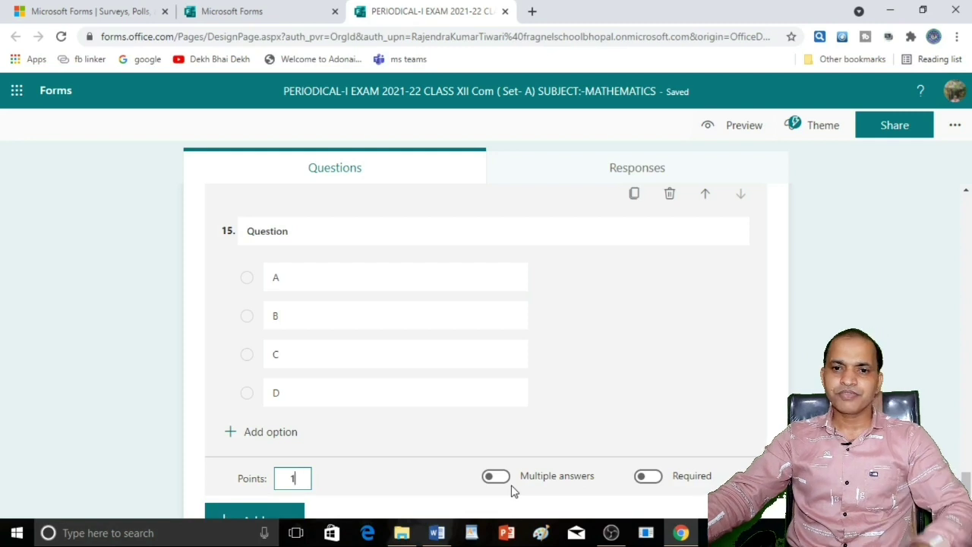
pyautogui.click(632, 199)
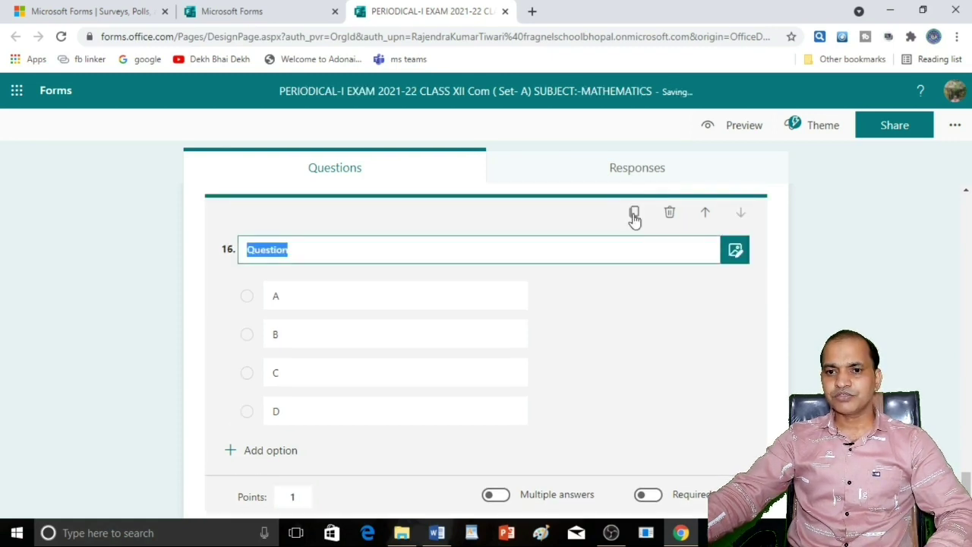
pyautogui.click(633, 215)
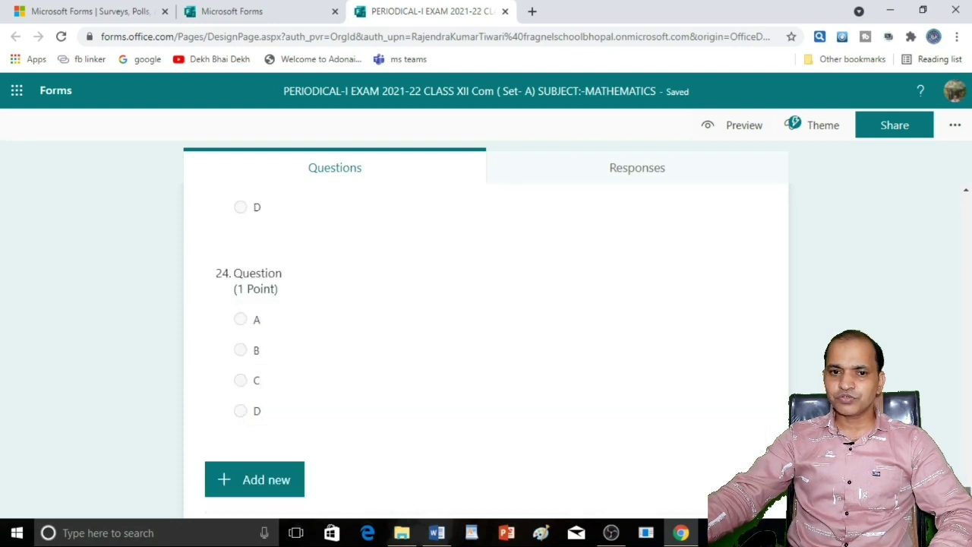
# - Open question 15 for editing, switch to the Word exam paper, and copy Q11 on the divisors of 960 with its four options
pyautogui.moveTo(965, 456); pyautogui.dragTo(966, 390)
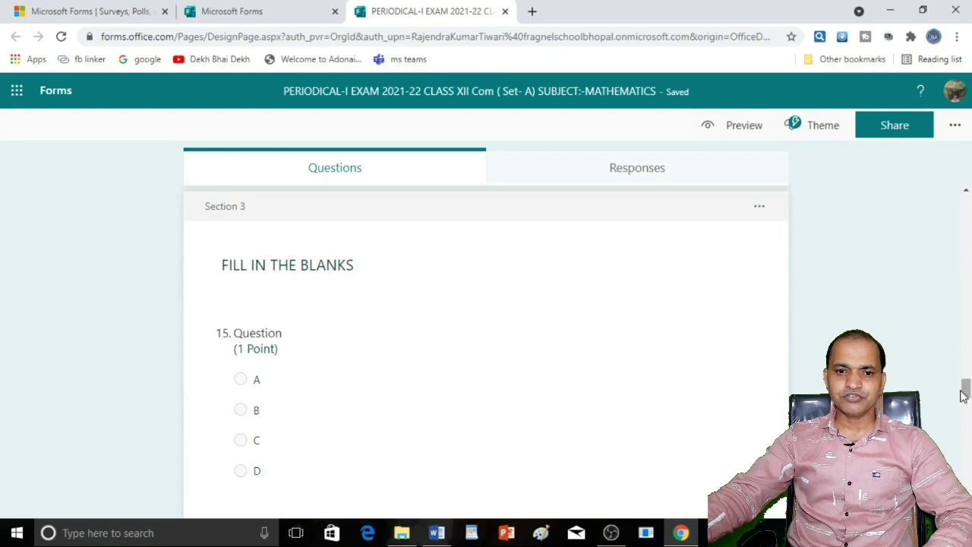
pyautogui.click(345, 410)
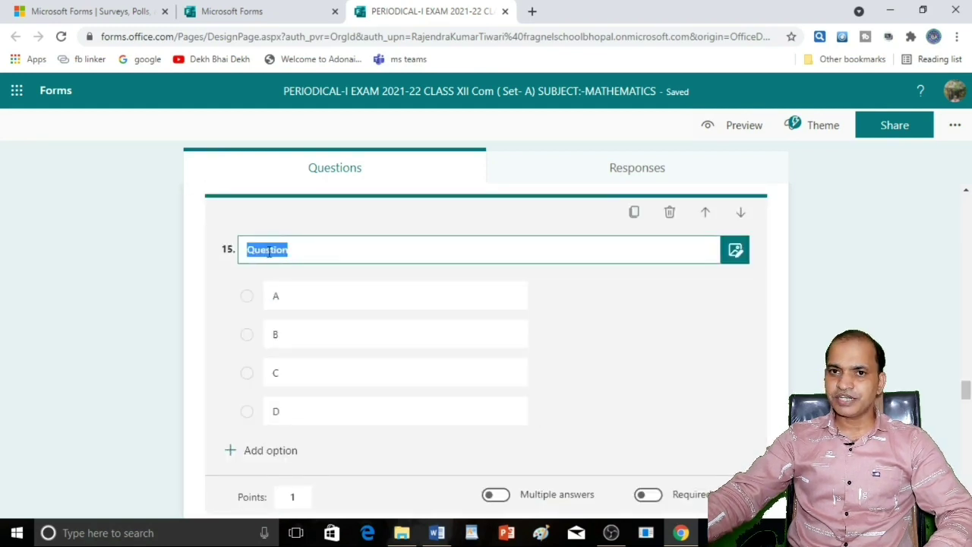
pyautogui.click(441, 532)
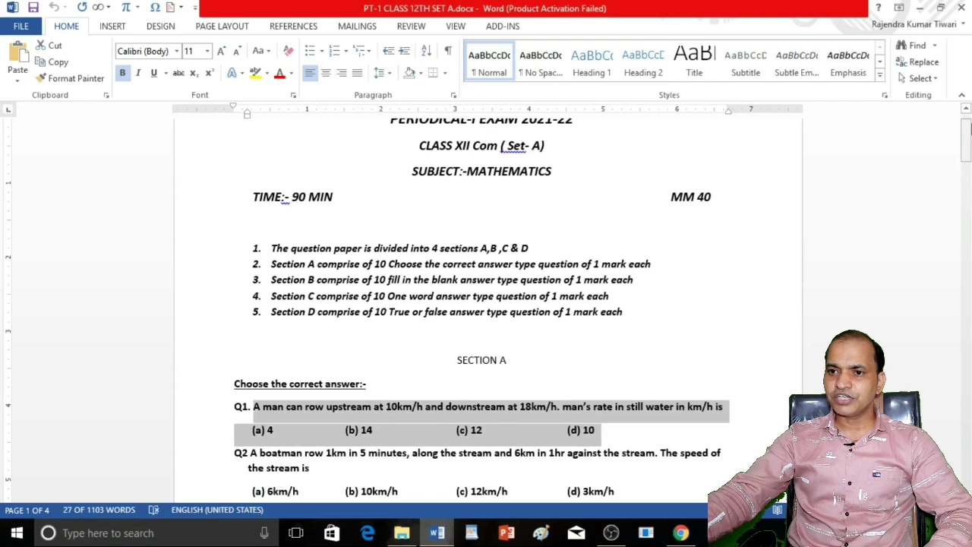
pyautogui.moveTo(968, 135); pyautogui.dragTo(967, 237)
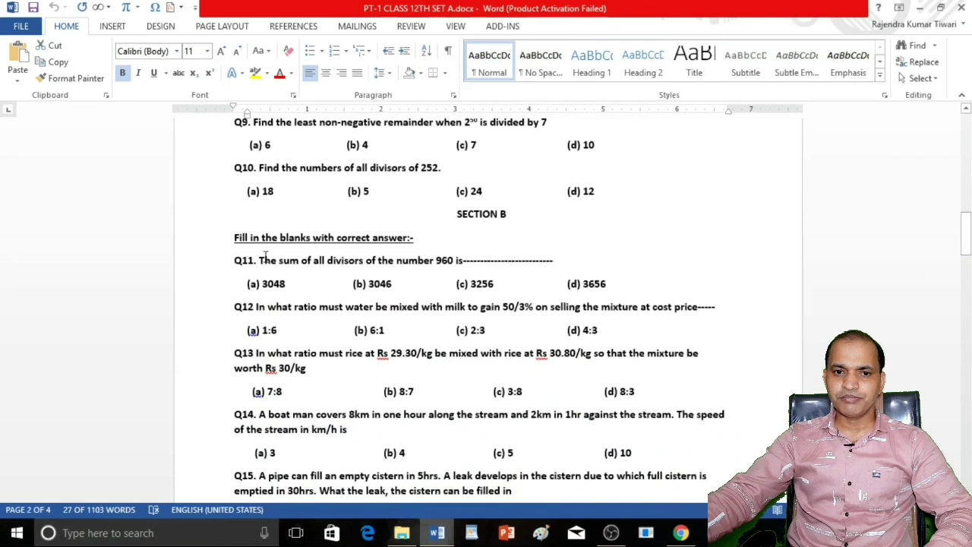
pyautogui.moveTo(260, 261); pyautogui.dragTo(652, 283)
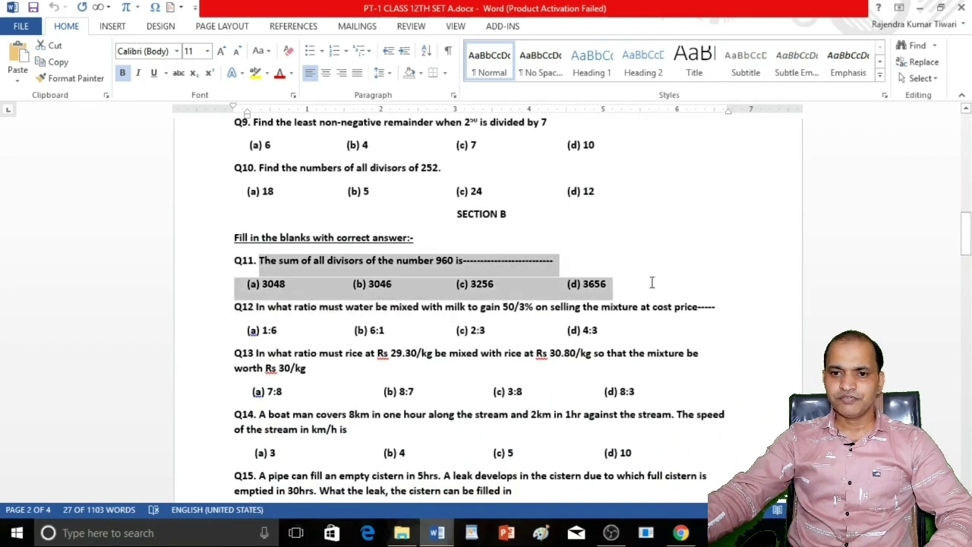
pyautogui.rightClick(435, 267)
pyautogui.click(468, 294)
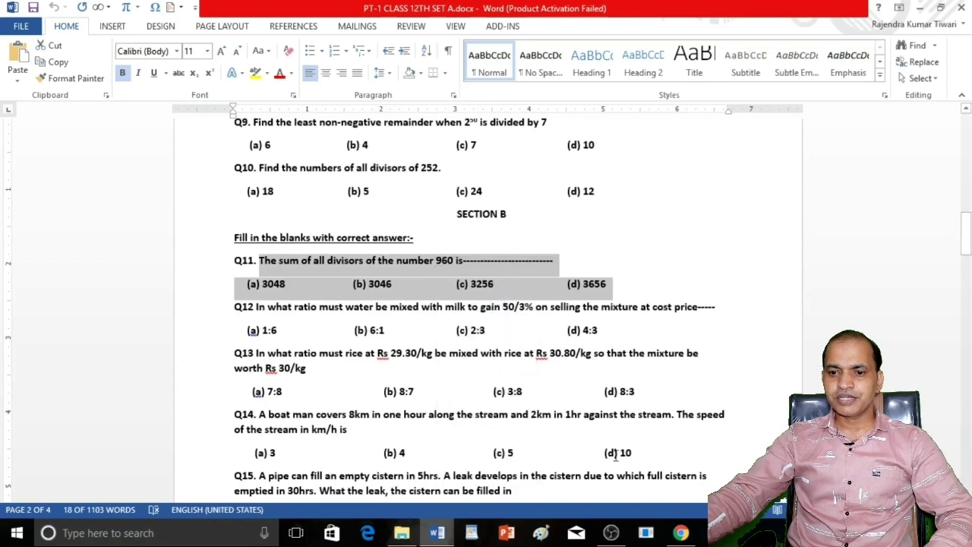
# - Back in Forms, replace question 15's placeholder with the copied question and mark option D as the correct answer
pyautogui.click(681, 532)
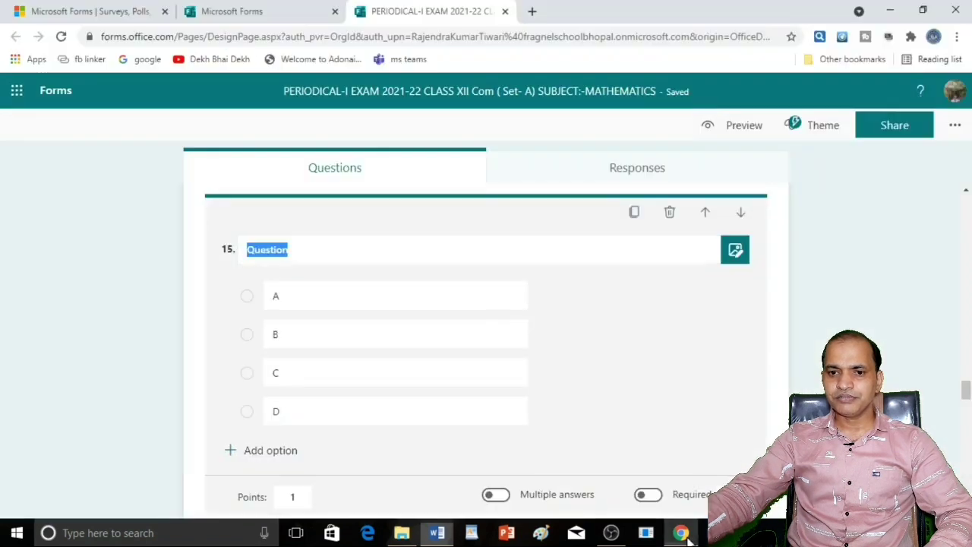
pyautogui.rightClick(271, 253)
pyautogui.click(304, 298)
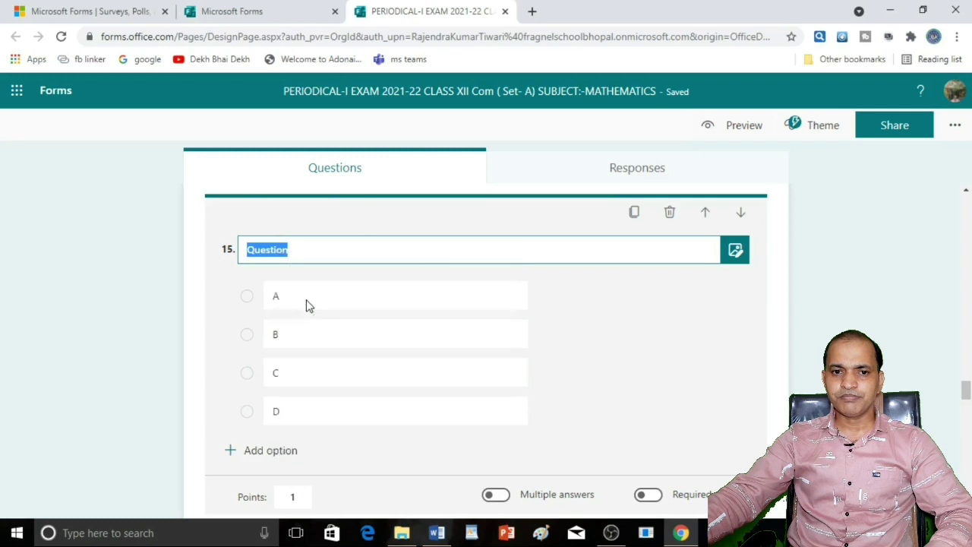
pyautogui.click(308, 302)
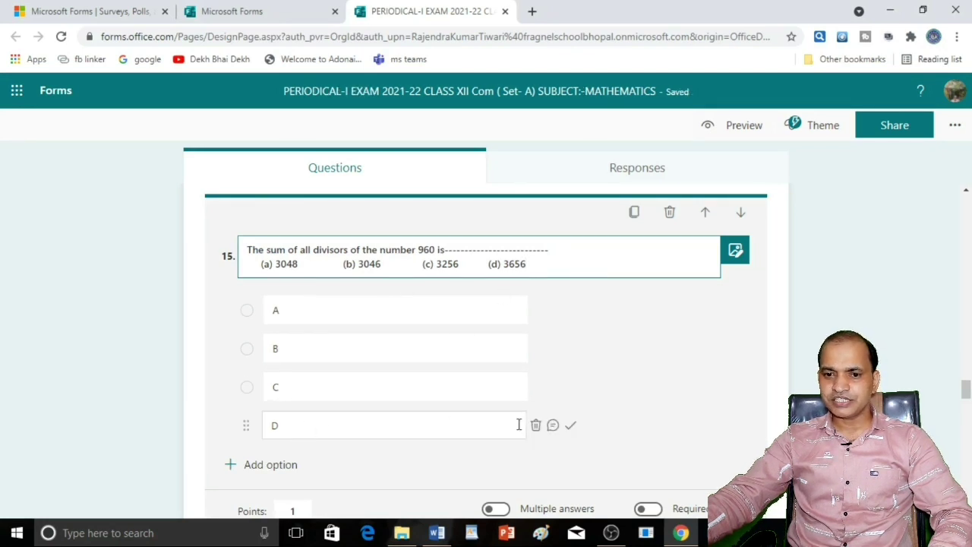
pyautogui.click(570, 429)
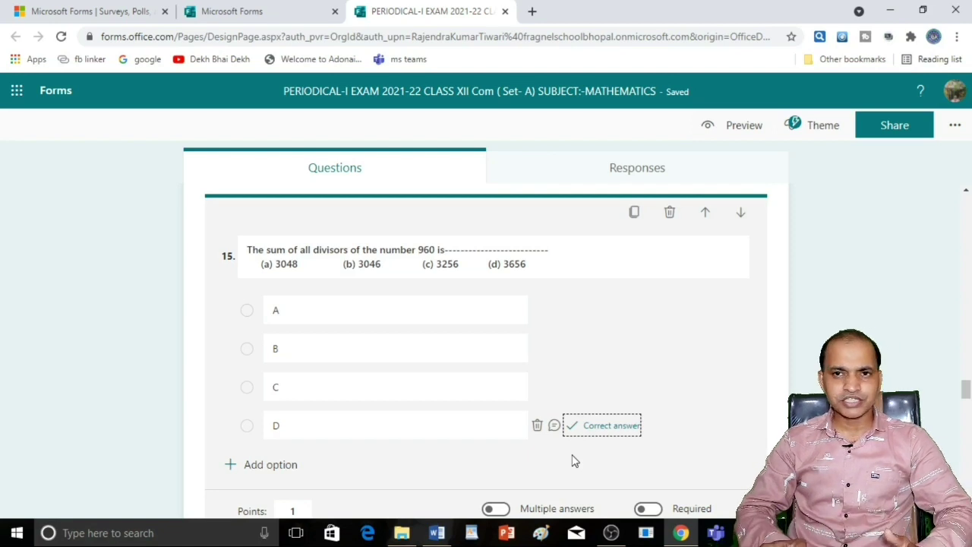
# - Add a new choice question after question 24
pyautogui.scroll(-20, 574, 461)
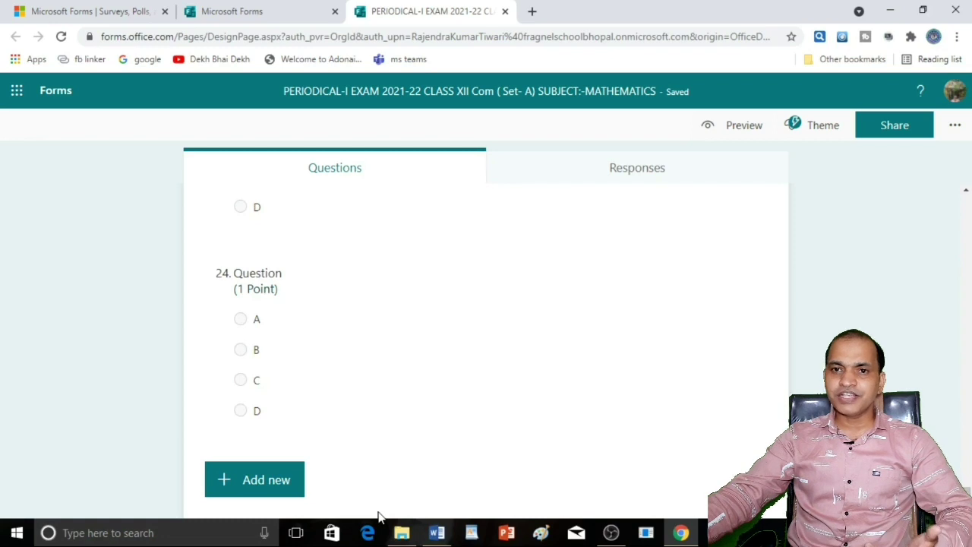
pyautogui.click(275, 488)
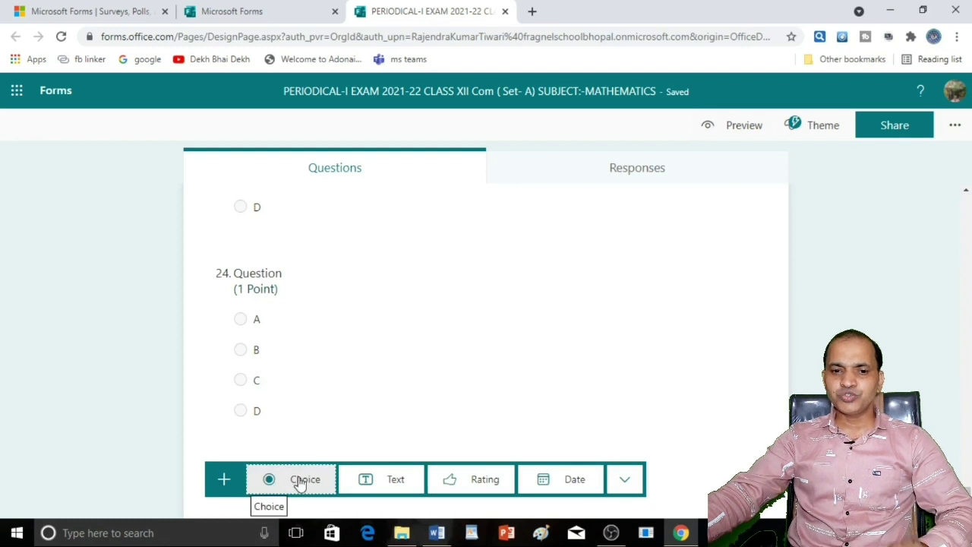
pyautogui.click(297, 482)
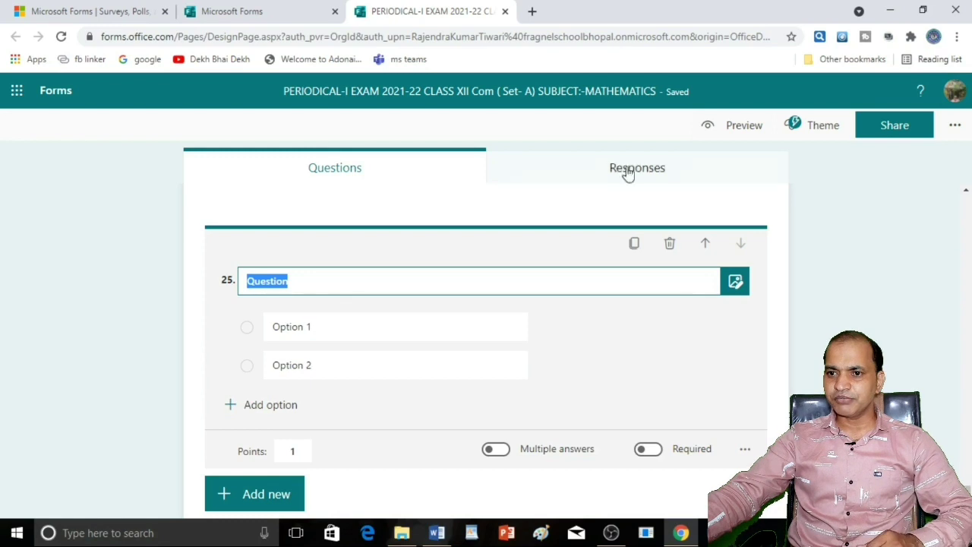
# - Turn off Show results automatically in the quiz settings, with responses limited to one per person
pyautogui.click(955, 128)
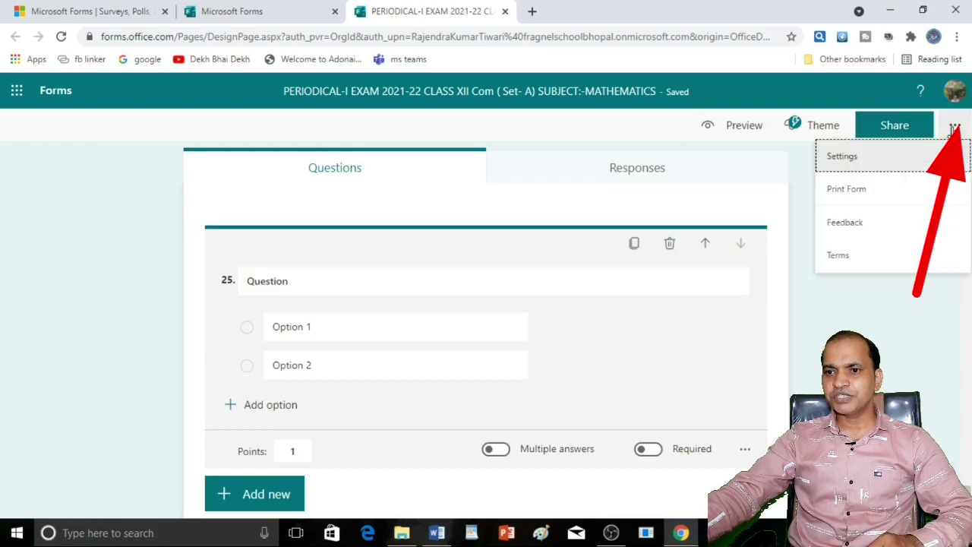
pyautogui.click(842, 157)
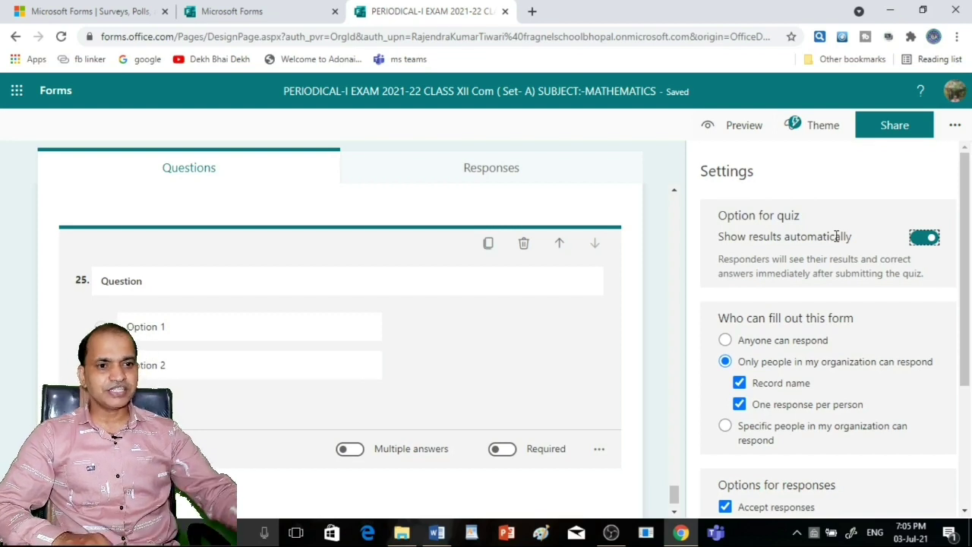
pyautogui.click(921, 247)
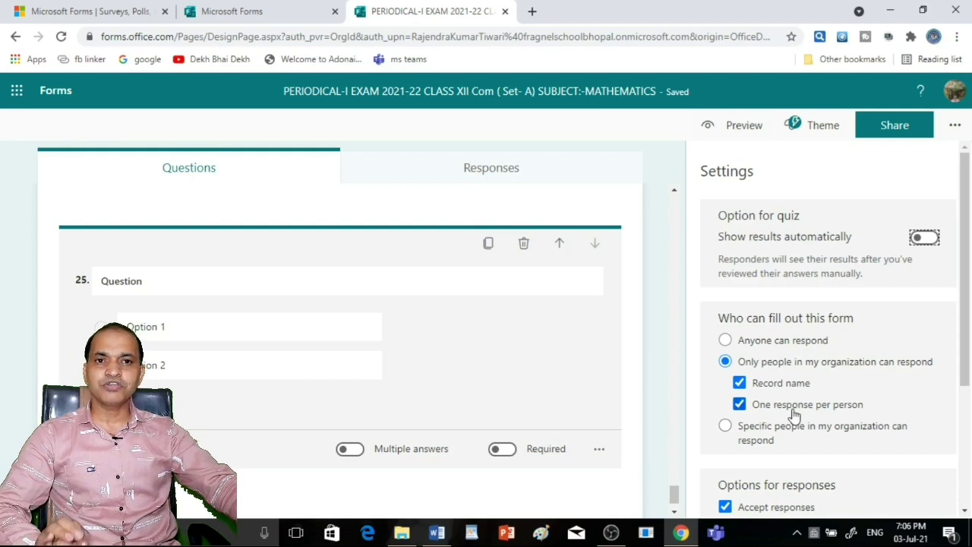
pyautogui.click(739, 403)
pyautogui.click(738, 404)
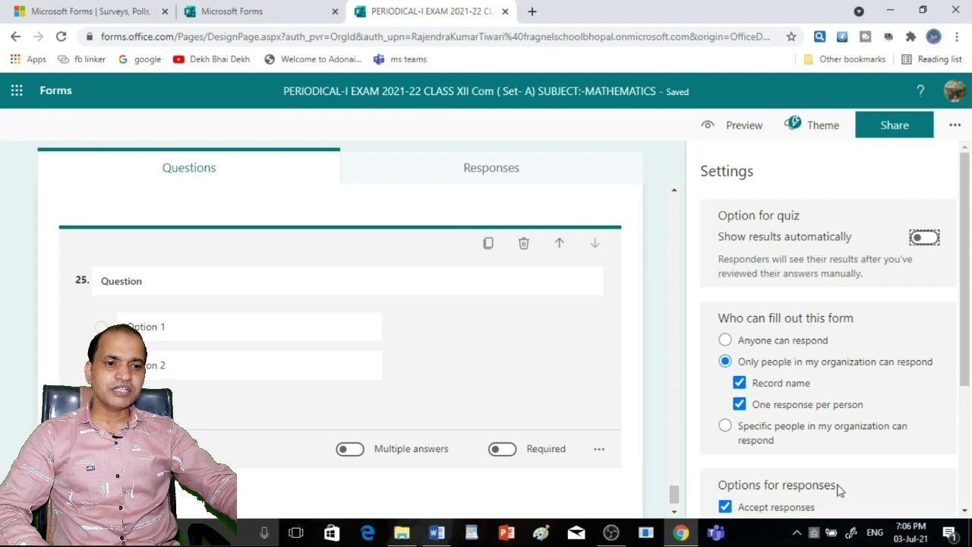
# - Enable a start date for responses and set it to 12-07-2021
pyautogui.scroll(-5, 963, 328)
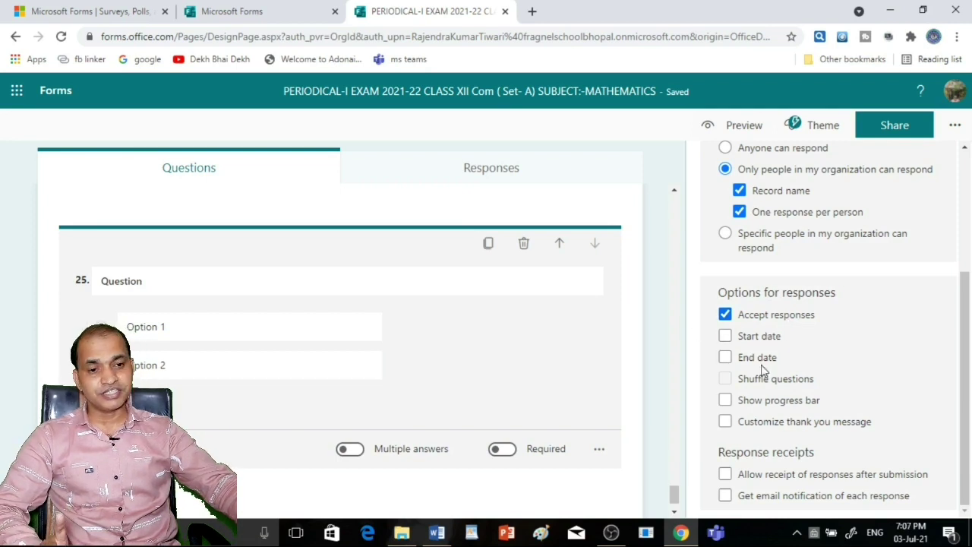
pyautogui.click(726, 336)
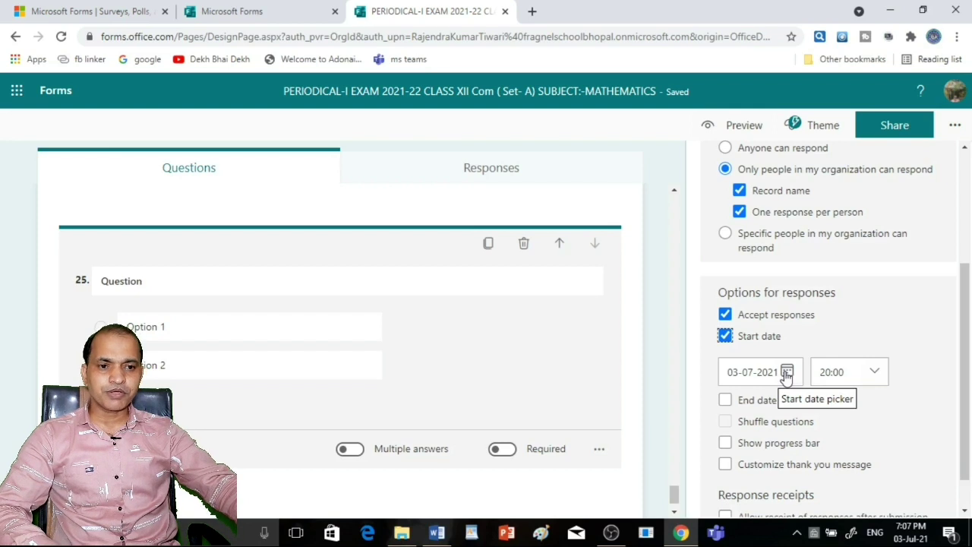
pyautogui.click(786, 373)
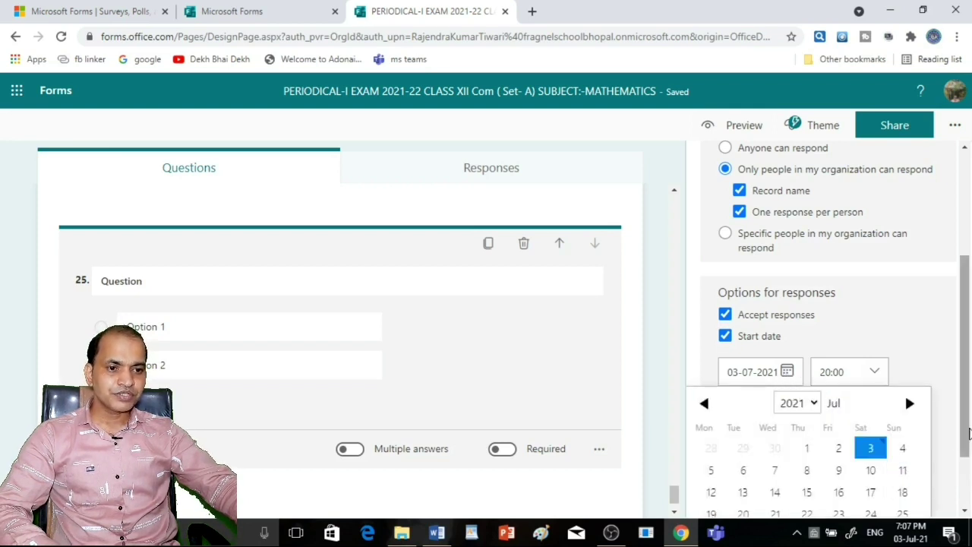
pyautogui.scroll(-1, 967, 447)
pyautogui.scroll(-1, 966, 448)
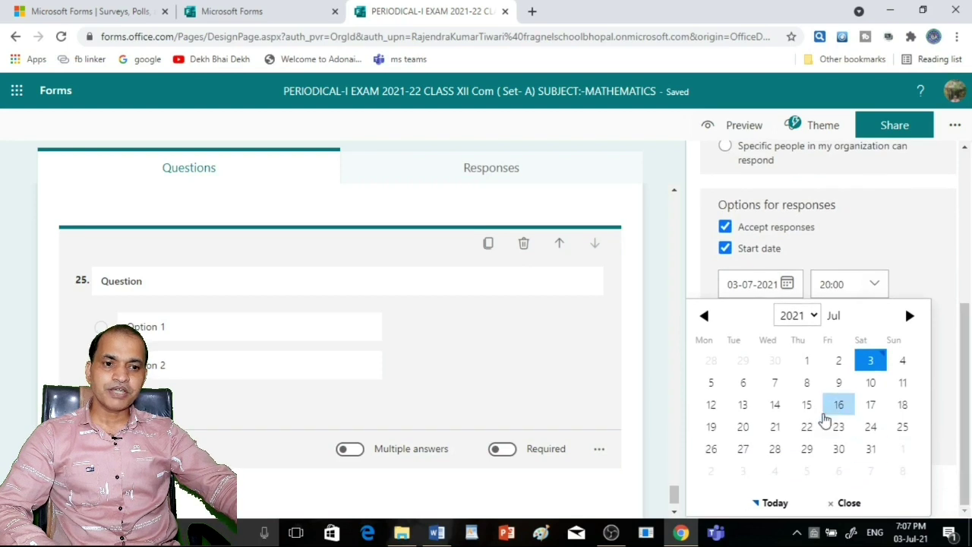
pyautogui.click(713, 411)
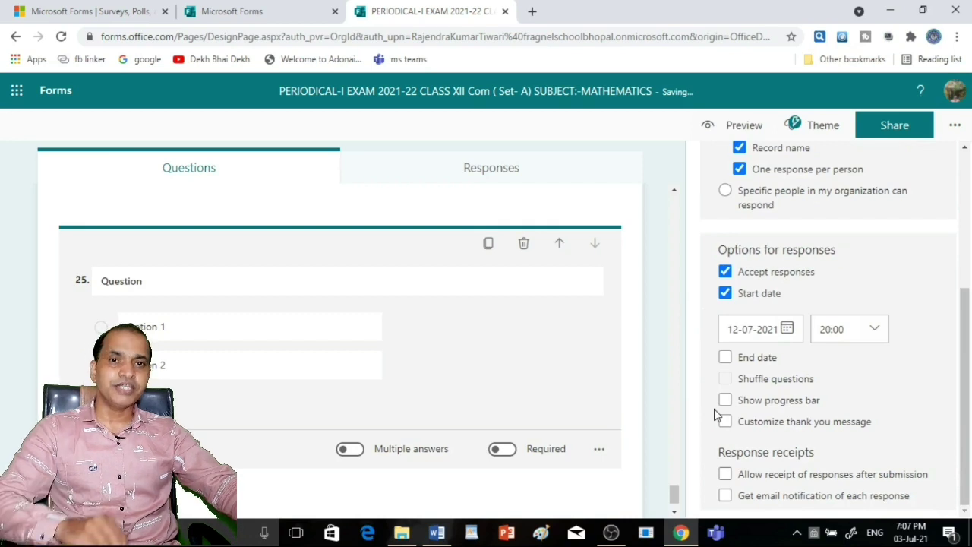
# - Set the start time for responses to 08:00
pyautogui.click(874, 332)
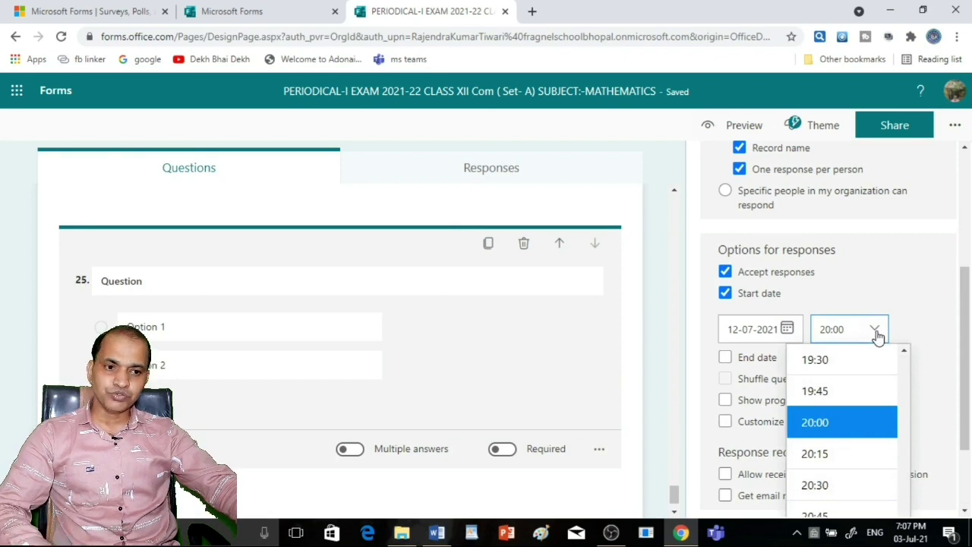
pyautogui.click(904, 353)
pyautogui.scroll(7, 904, 360)
pyautogui.scroll(10, 904, 360)
pyautogui.scroll(4, 904, 360)
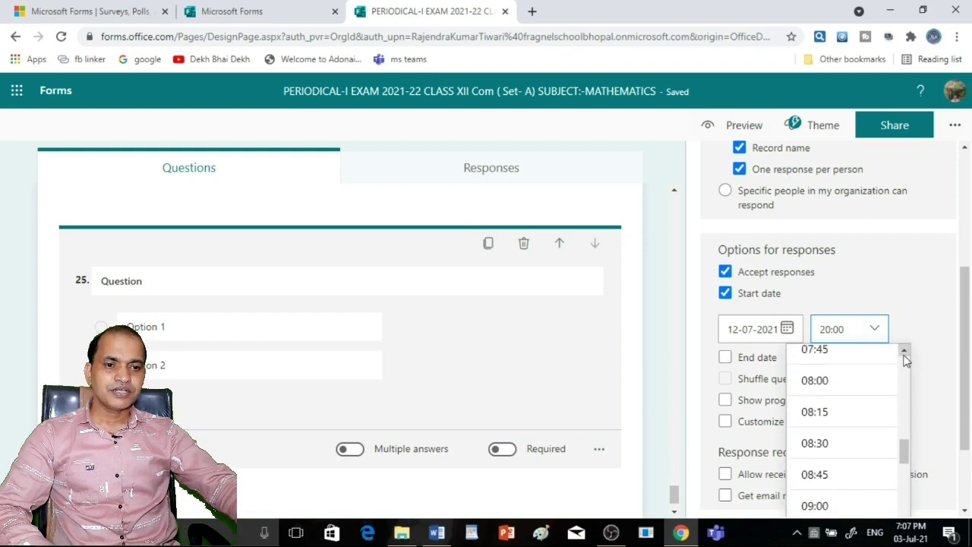
pyautogui.click(817, 390)
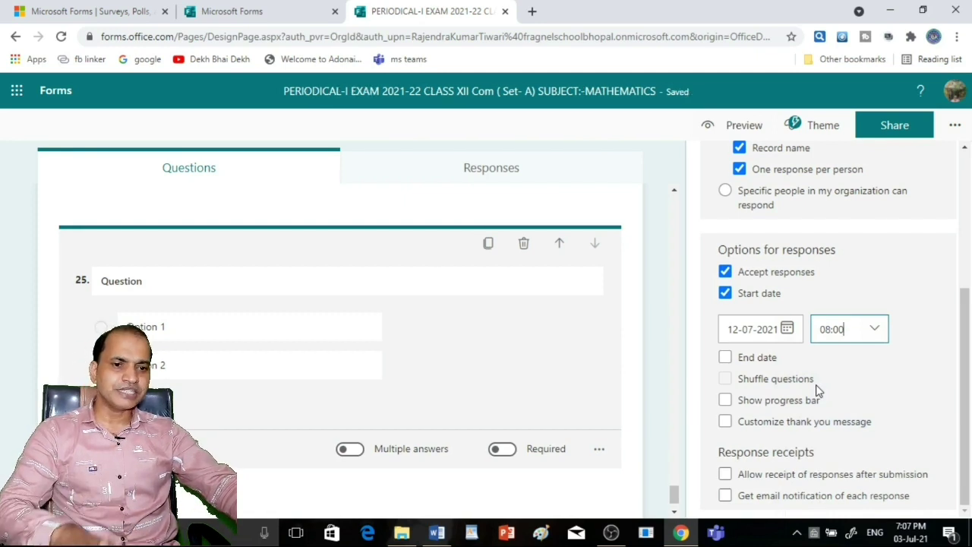
# - Enable an end date for responses on 12-07-2021 and set its end time to 09:30
pyautogui.click(725, 357)
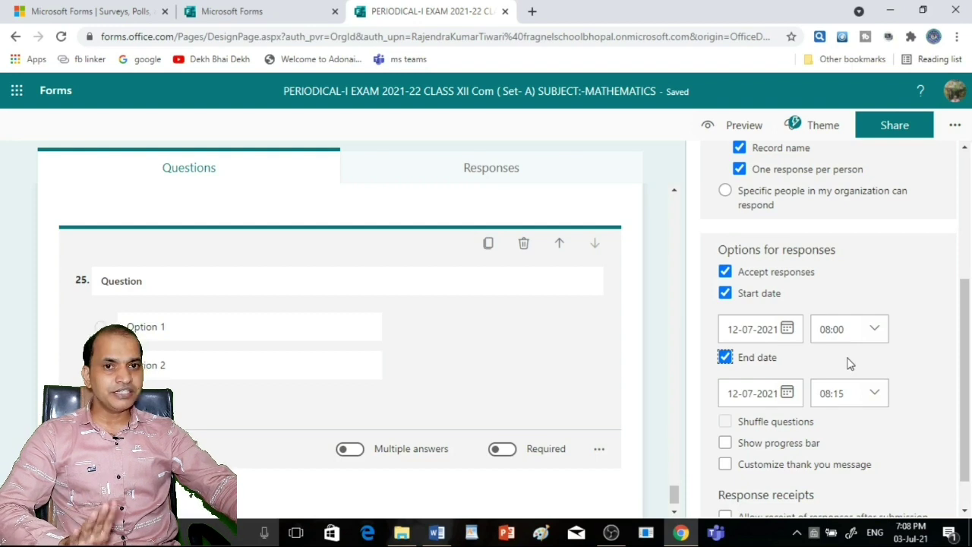
pyautogui.click(874, 393)
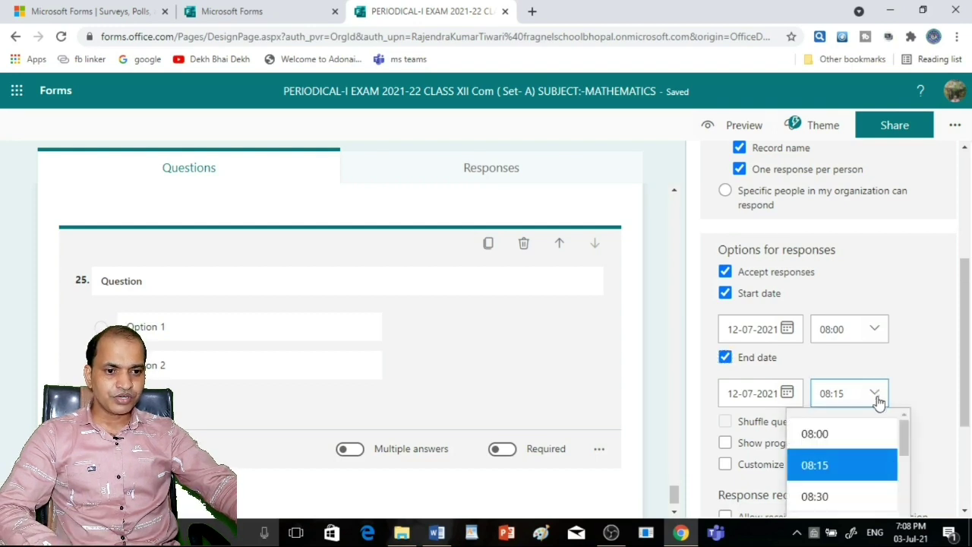
pyautogui.moveTo(904, 437); pyautogui.dragTo(905, 460)
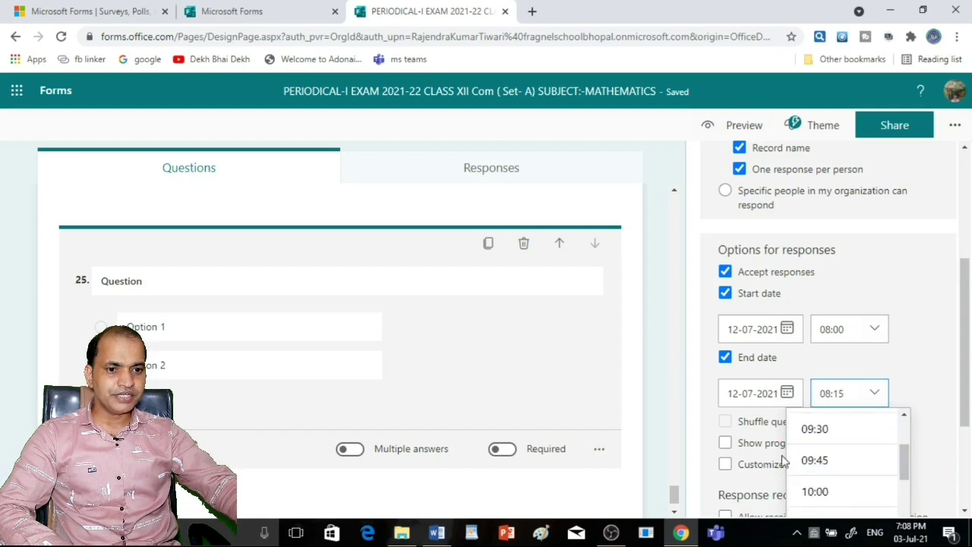
pyautogui.click(839, 429)
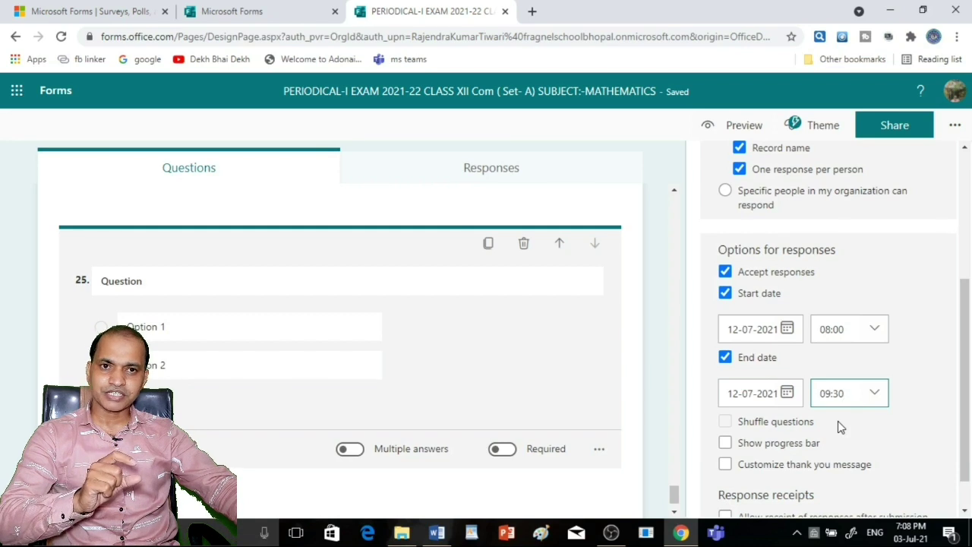
pyautogui.scroll(-1, 837, 421)
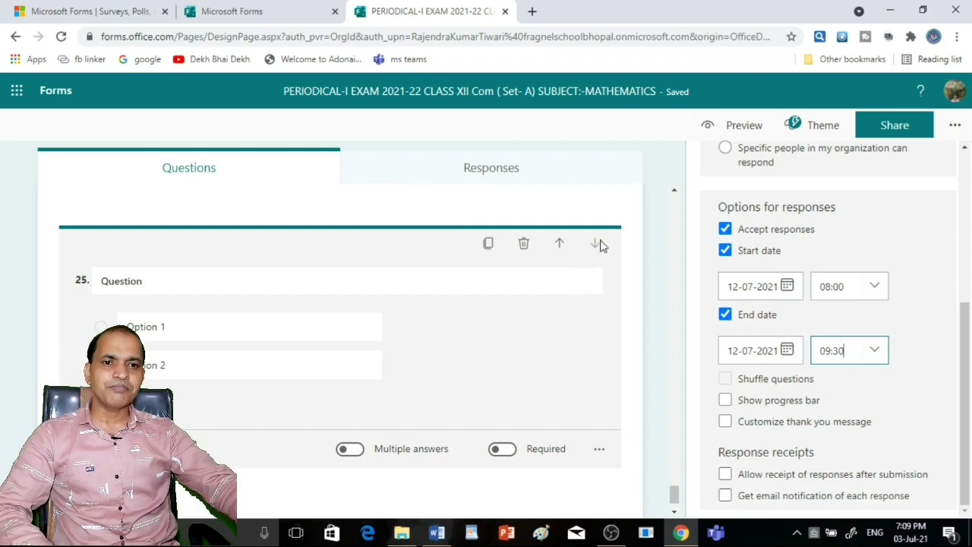
# - Copy the response link for people in the organization from the sharing options, and close the sharing pane
pyautogui.click(955, 126)
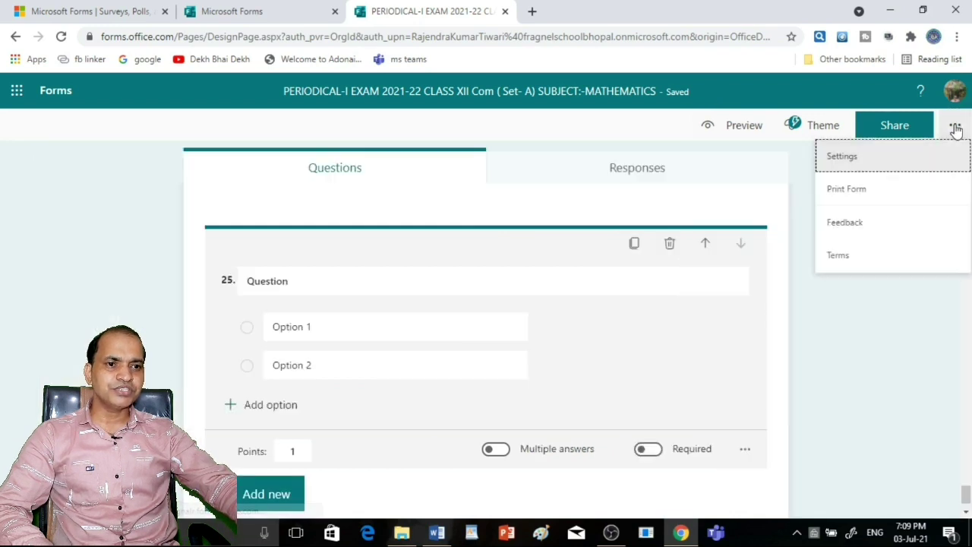
pyautogui.click(901, 127)
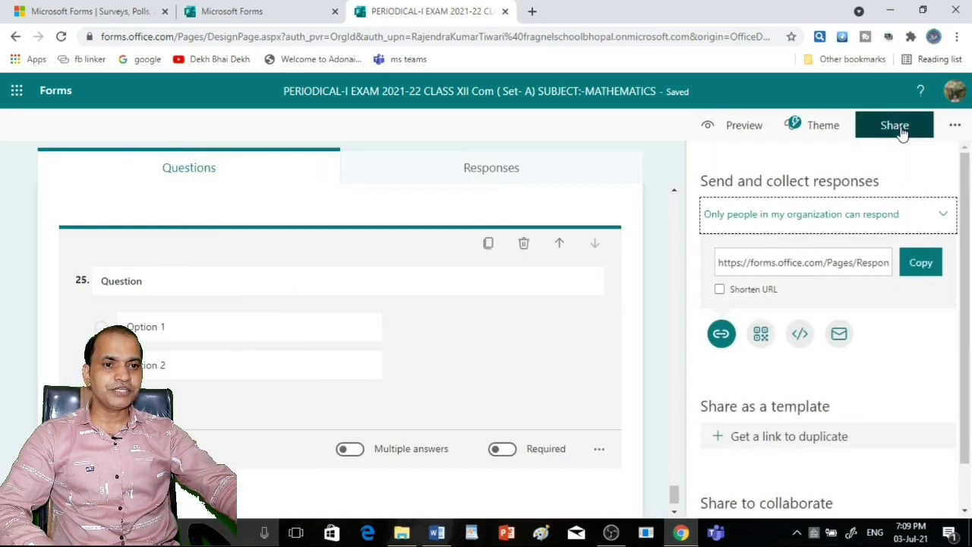
pyautogui.click(922, 262)
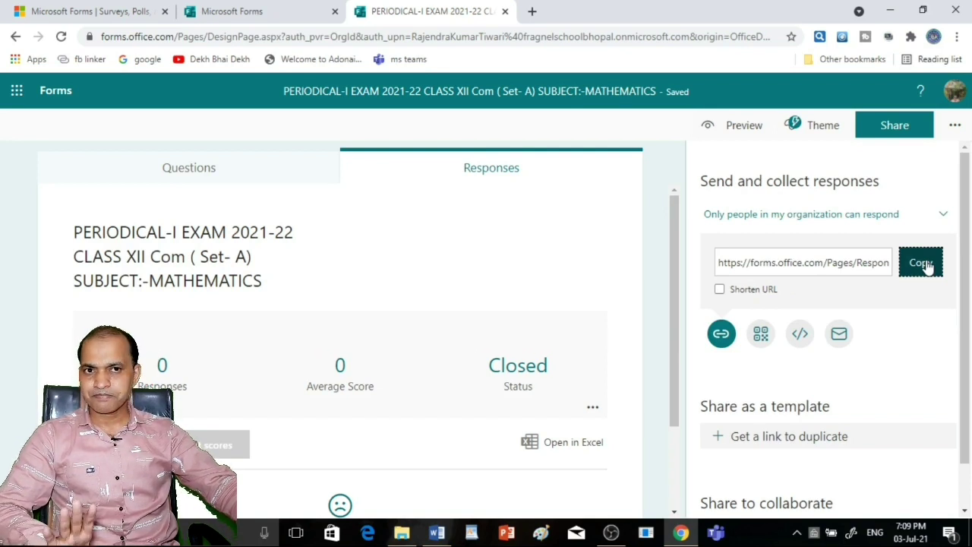
pyautogui.click(927, 266)
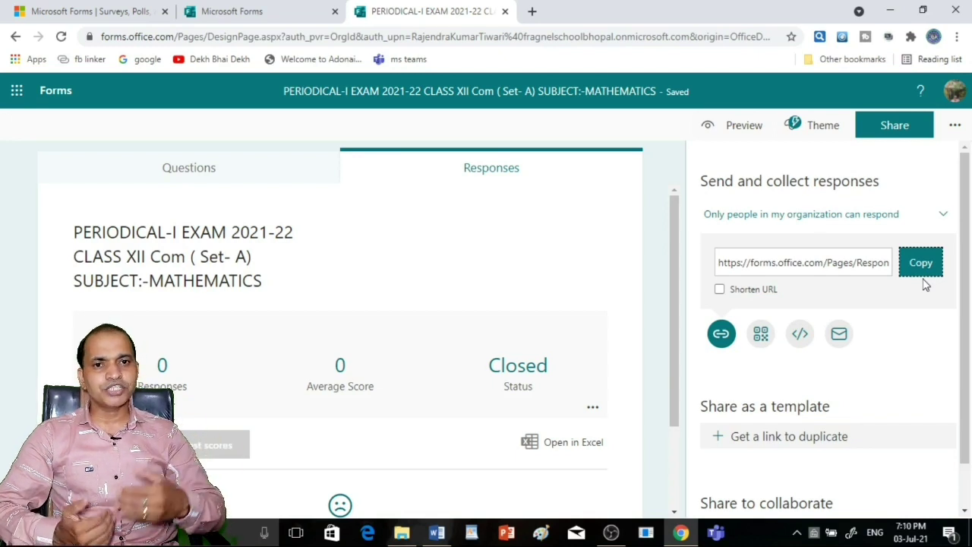
pyautogui.click(564, 284)
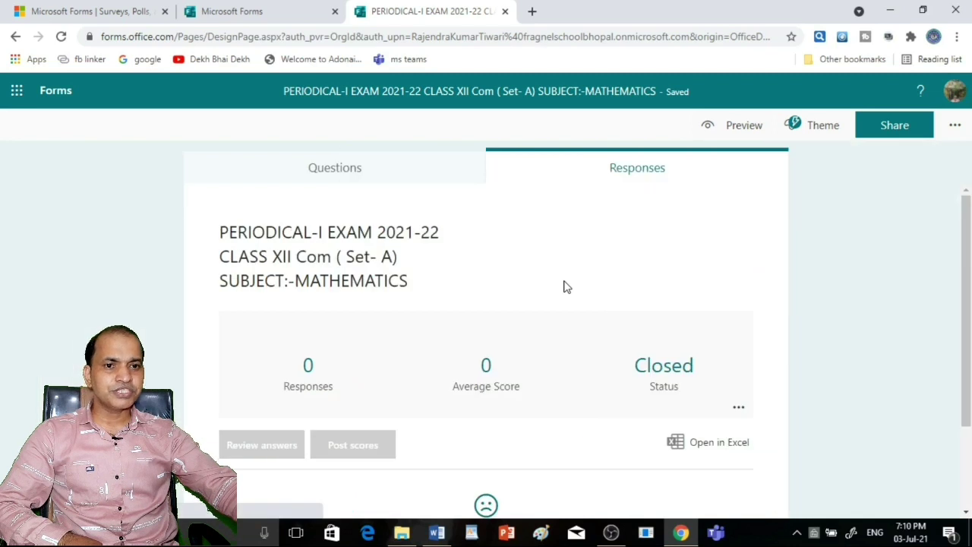
# - Review the quiz's question list and its response summary
pyautogui.click(319, 186)
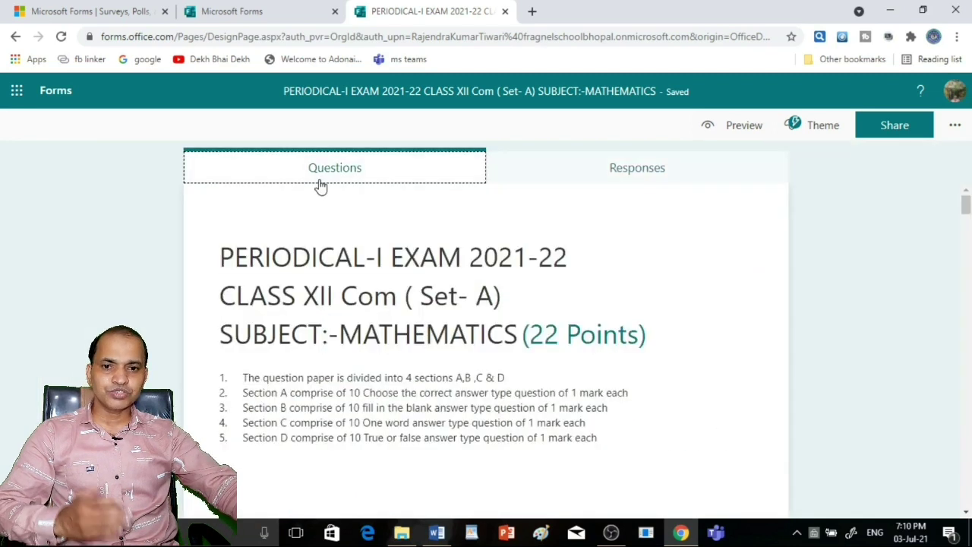
pyautogui.click(655, 178)
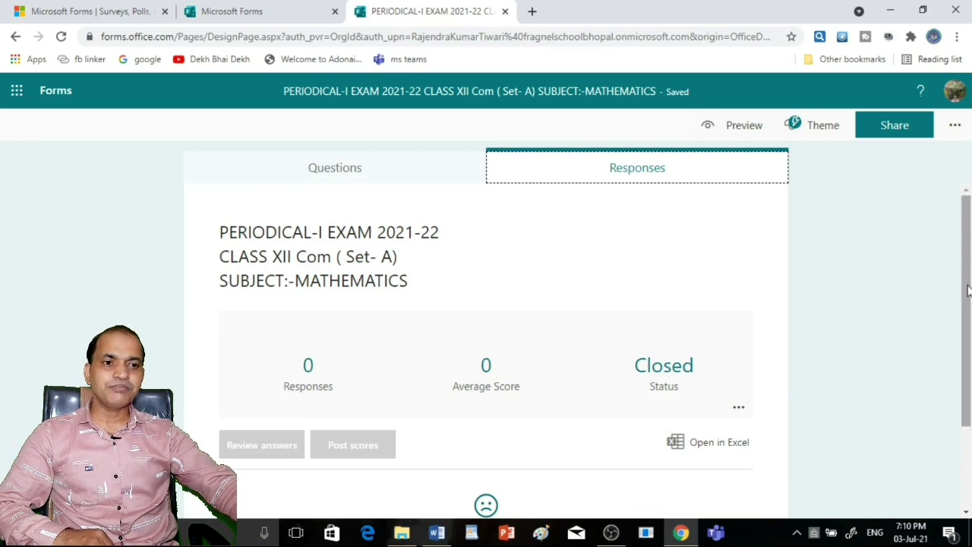
pyautogui.moveTo(968, 290); pyautogui.dragTo(970, 346)
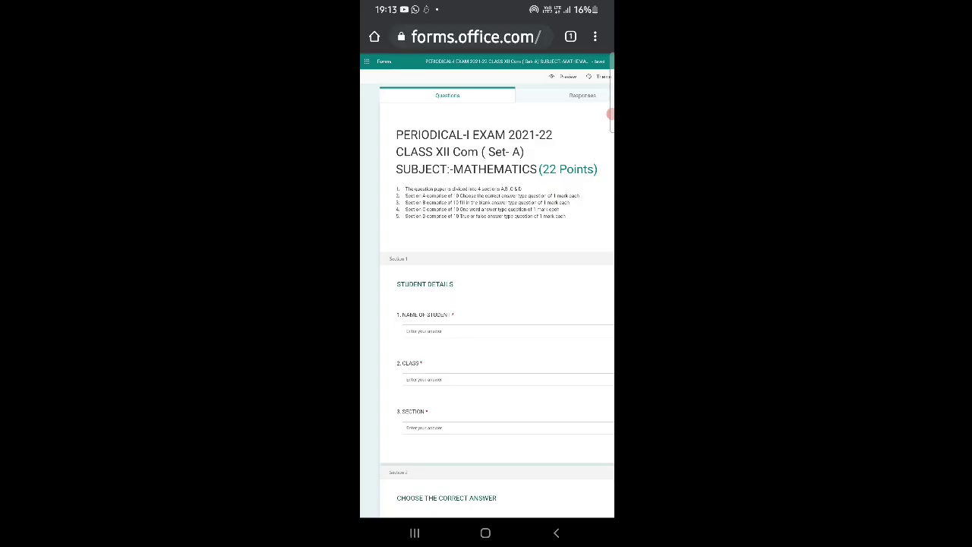
# - Copy the quiz's response link for people in the organization from the sharing options in the phone browser
pyautogui.moveTo(531, 304); pyautogui.dragTo(474, 304)
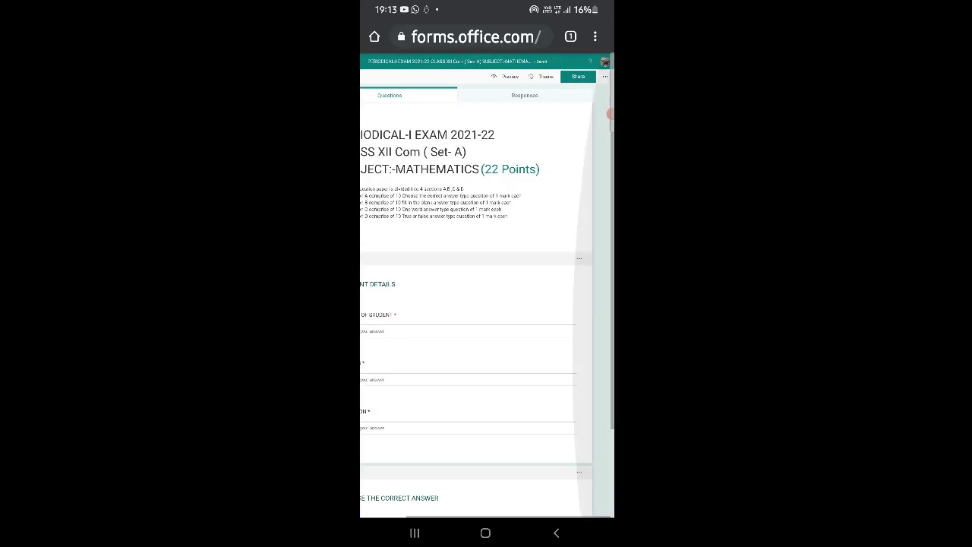
pyautogui.scroll(3, 485, 265)
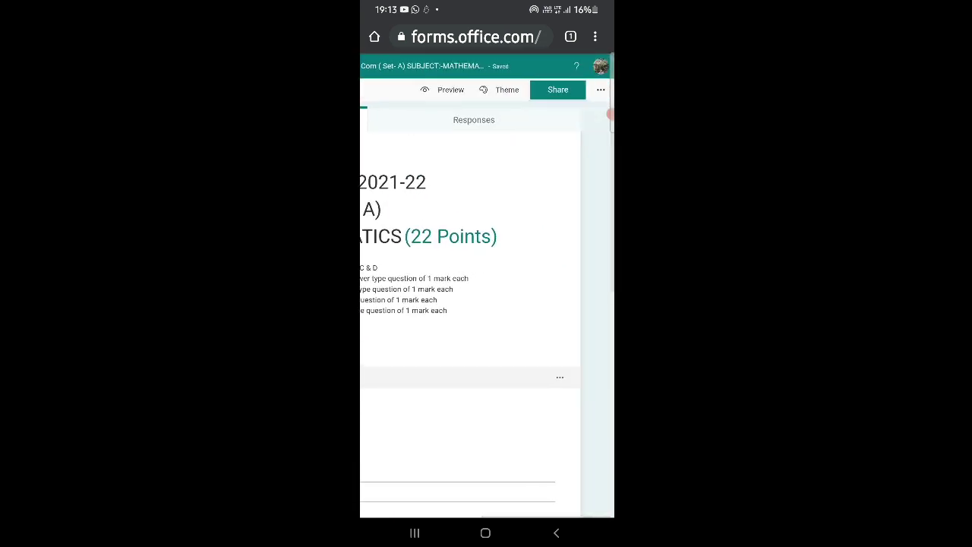
pyautogui.click(557, 89)
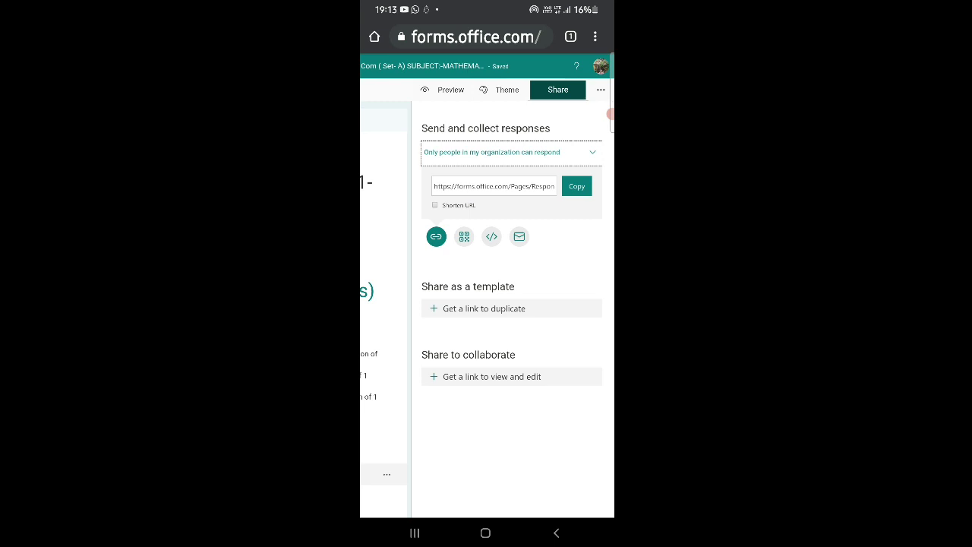
pyautogui.click(577, 186)
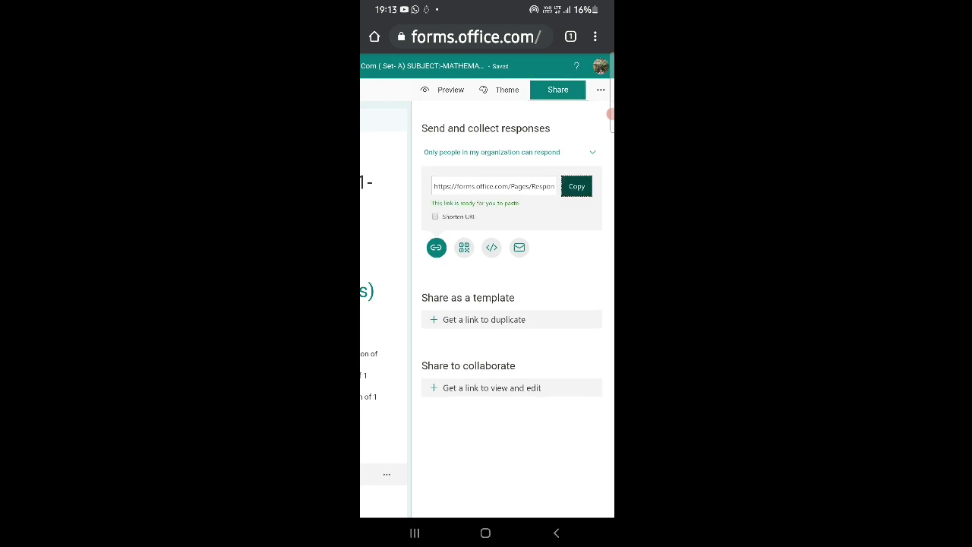
# - Switch to WhatsApp, search for the recipient contact by name and open their chat
pyautogui.click(485, 533)
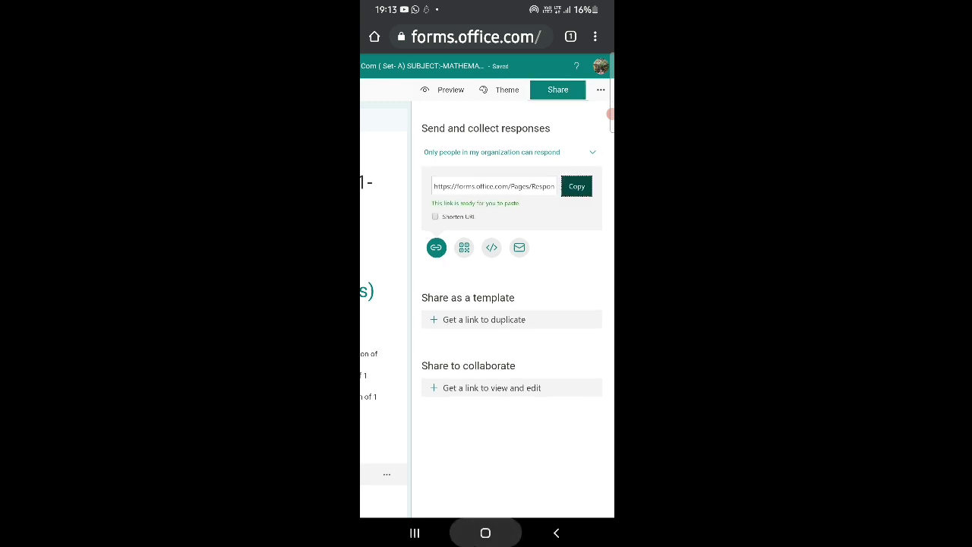
pyautogui.click(391, 487)
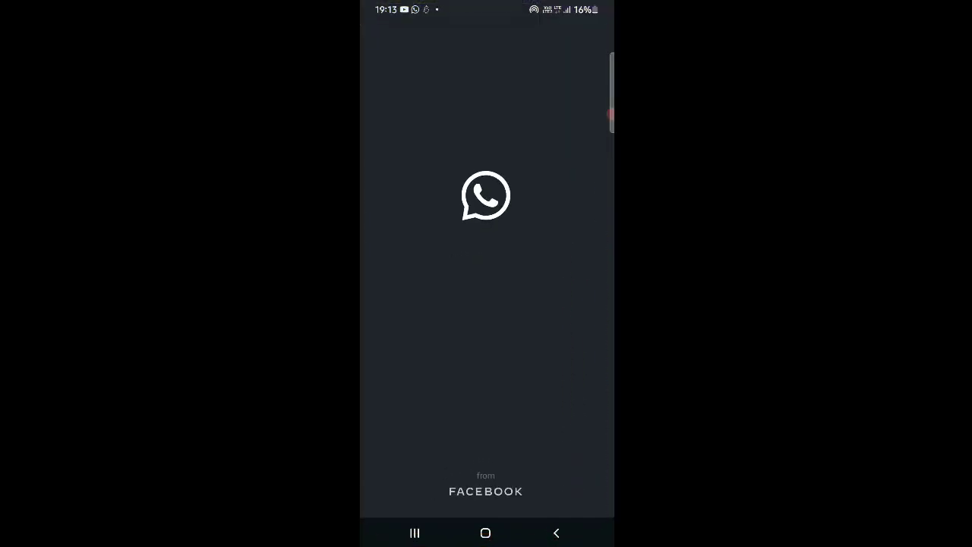
pyautogui.click(573, 36)
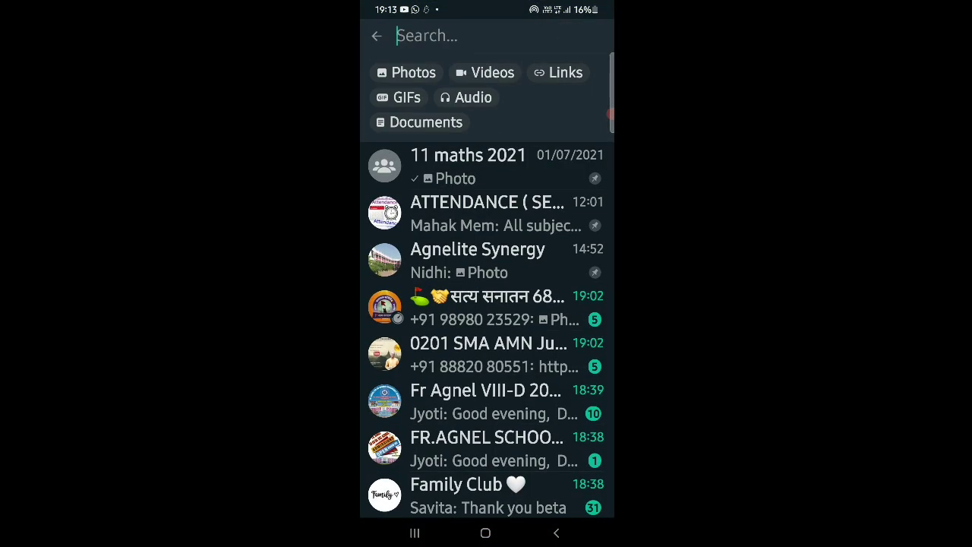
pyautogui.write('radha')
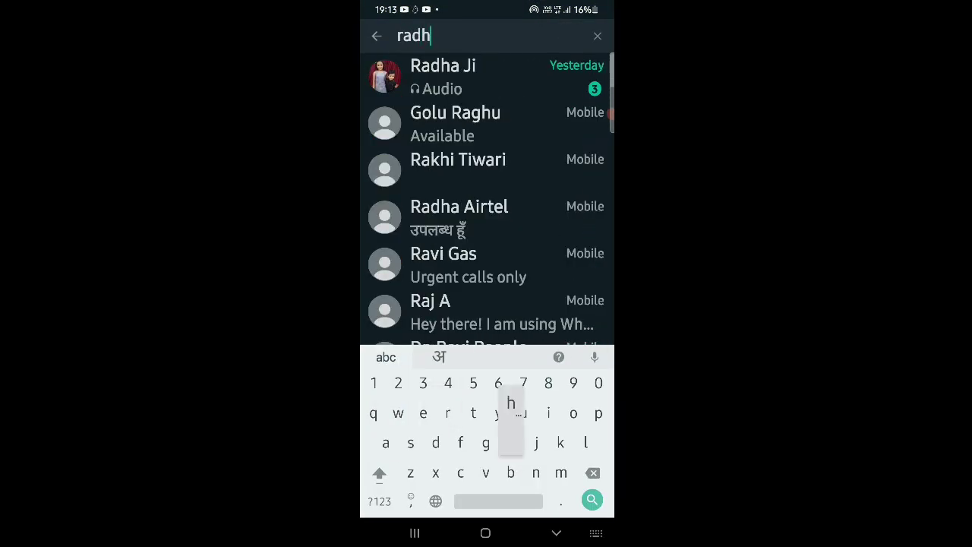
pyautogui.click(455, 76)
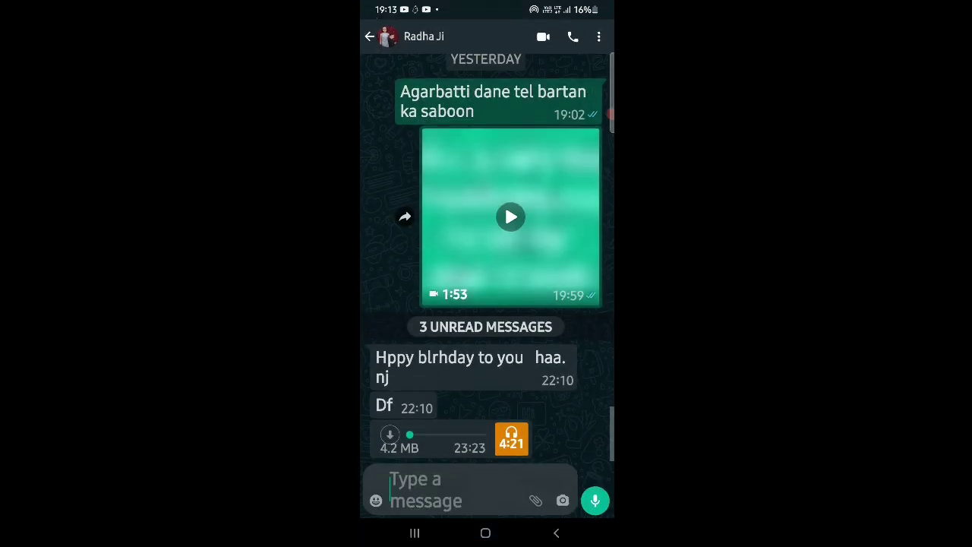
# - Paste the copied quiz link into the chat message and send it
pyautogui.click(390, 490)
pyautogui.click(389, 497)
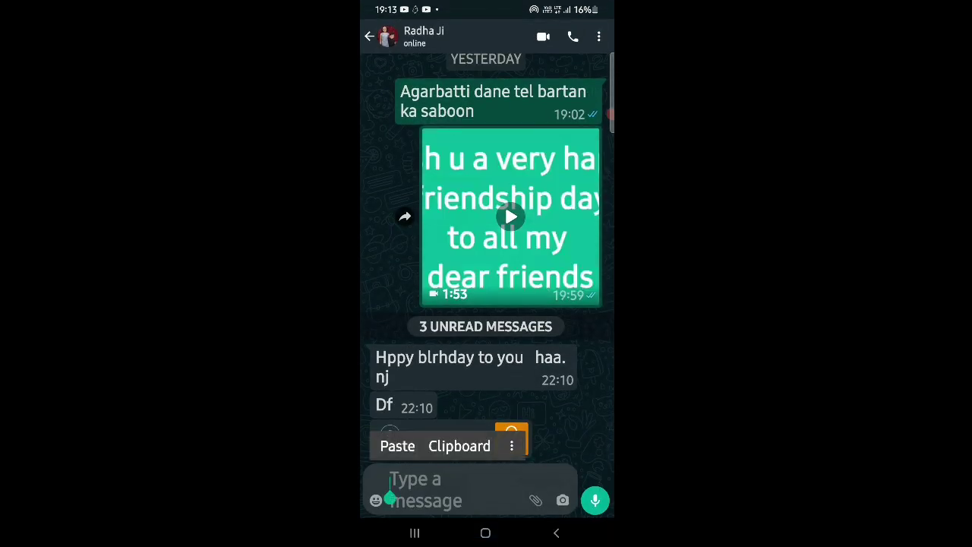
pyautogui.click(397, 445)
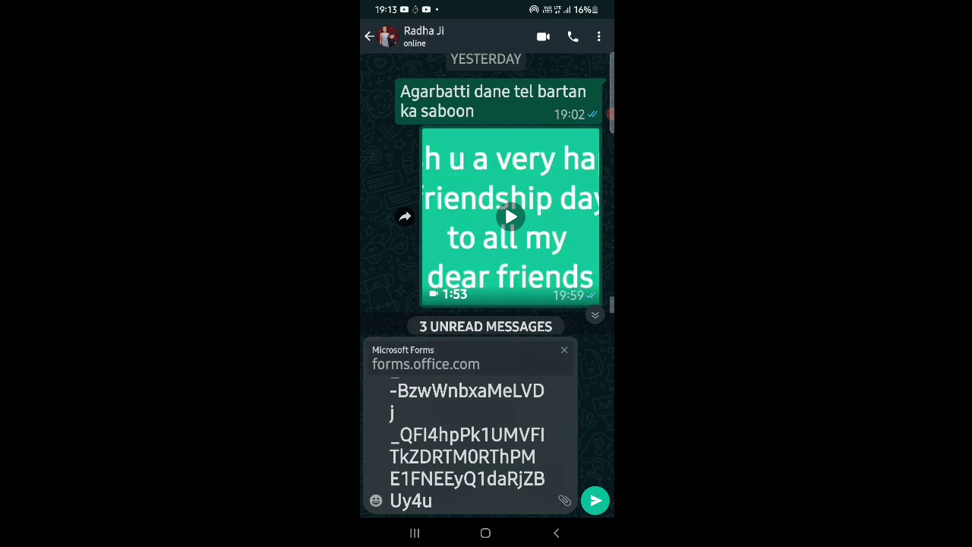
pyautogui.click(595, 500)
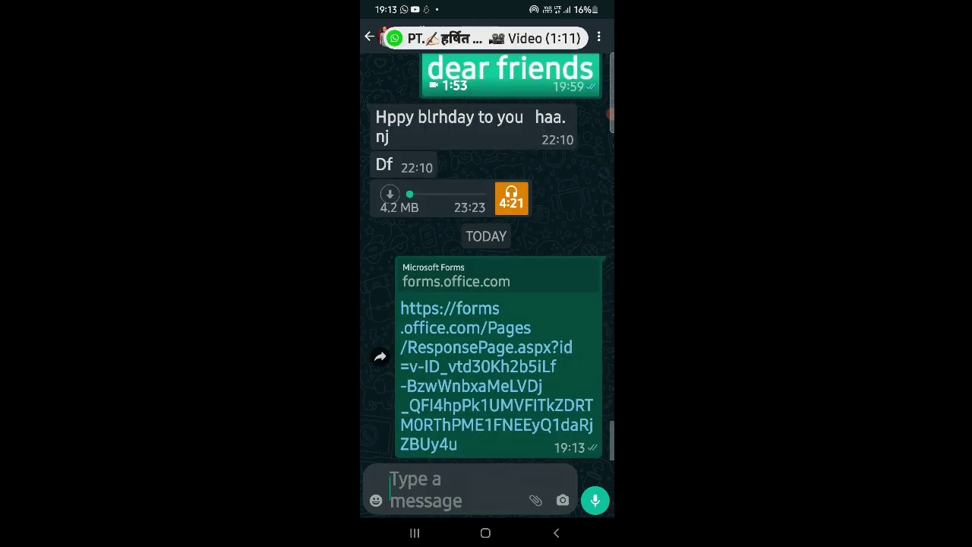